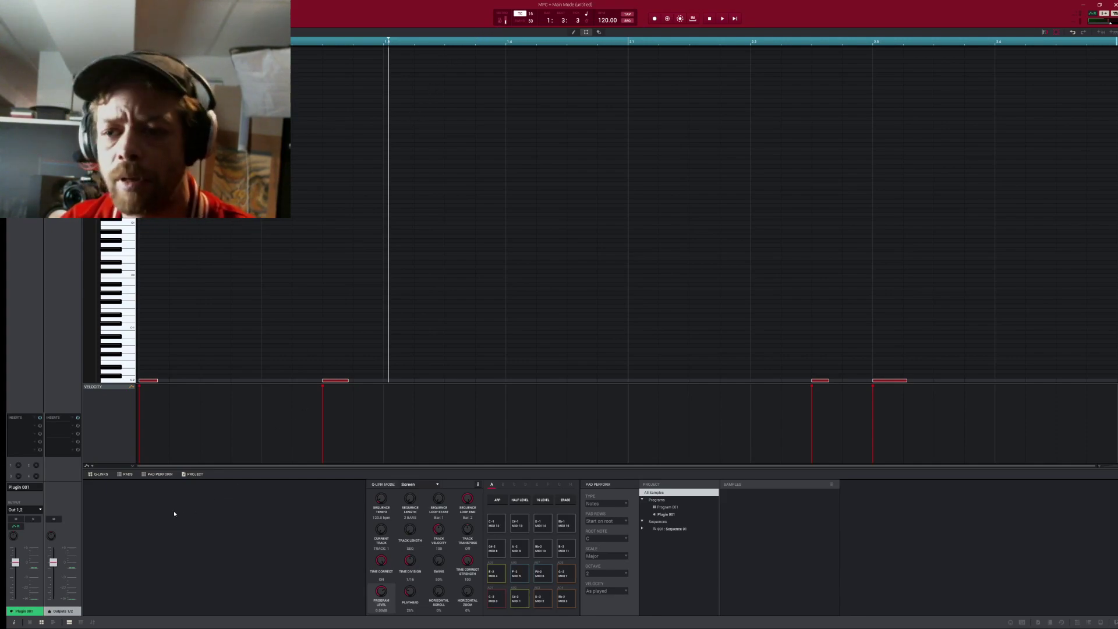
Expand the mixer to show inserts and sends, then start Sequence 01 playing at 120 BPM.
click(36, 427)
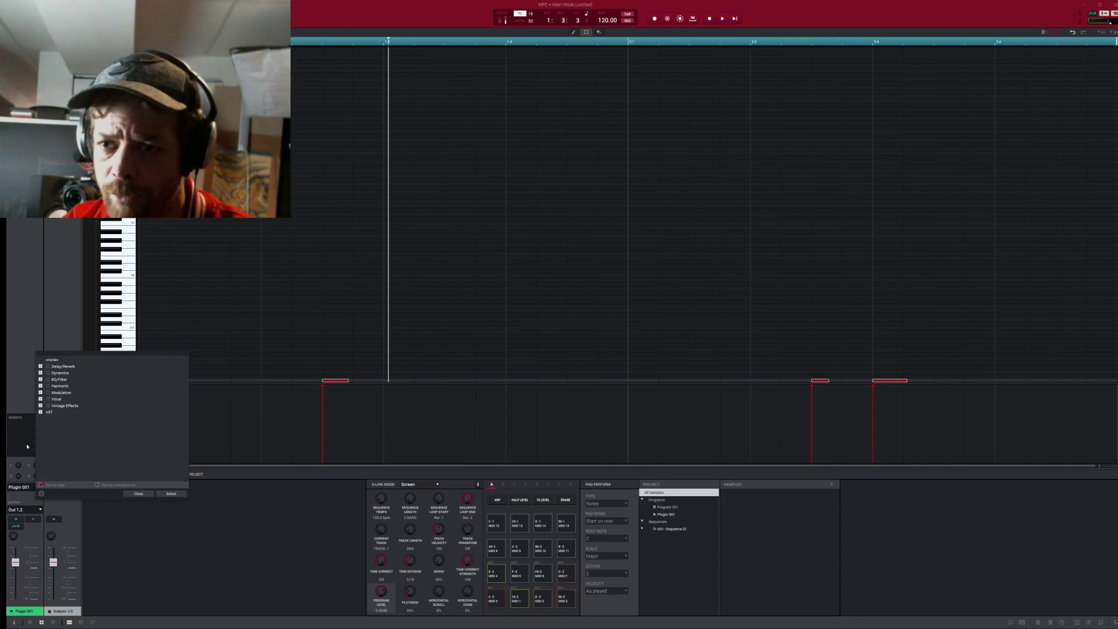
click(139, 494)
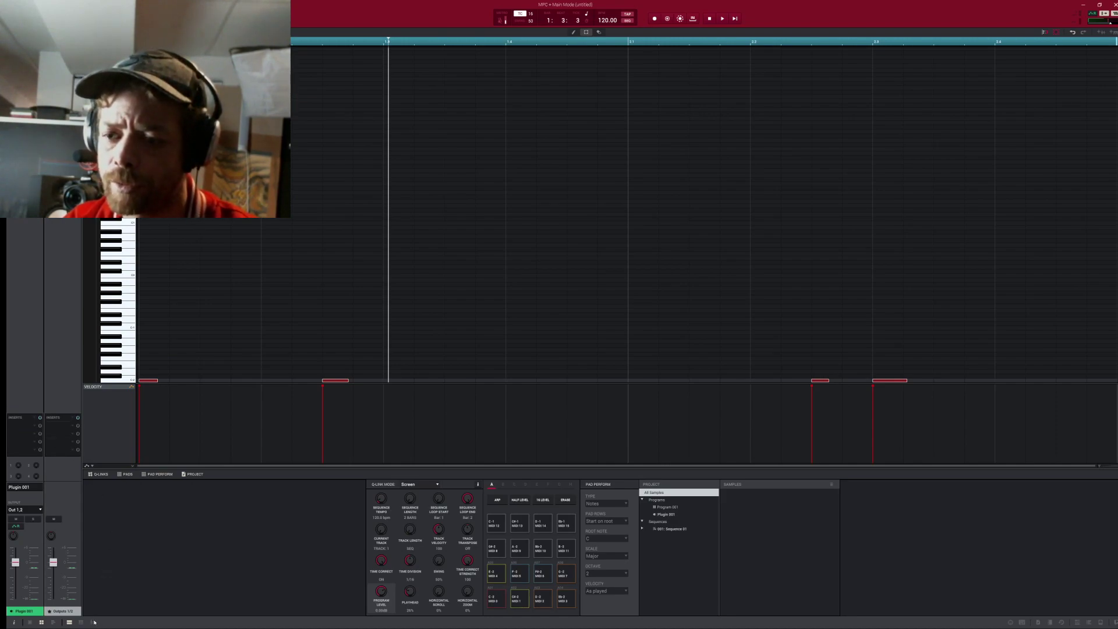
click(93, 622)
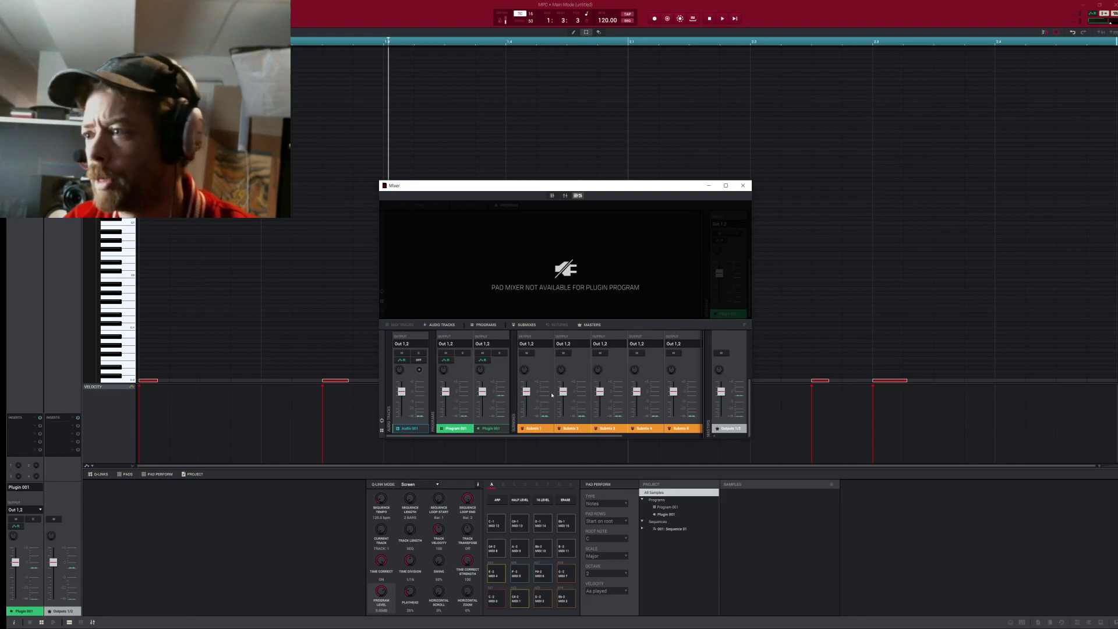
scroll(738, 383, up, 1)
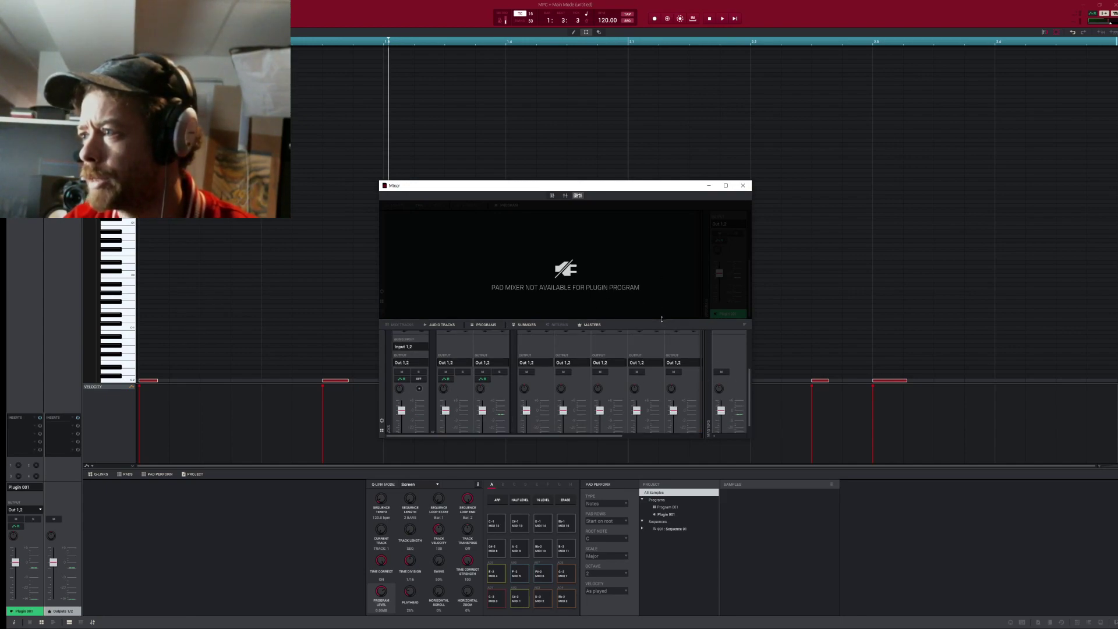
drag(661, 319, 670, 232)
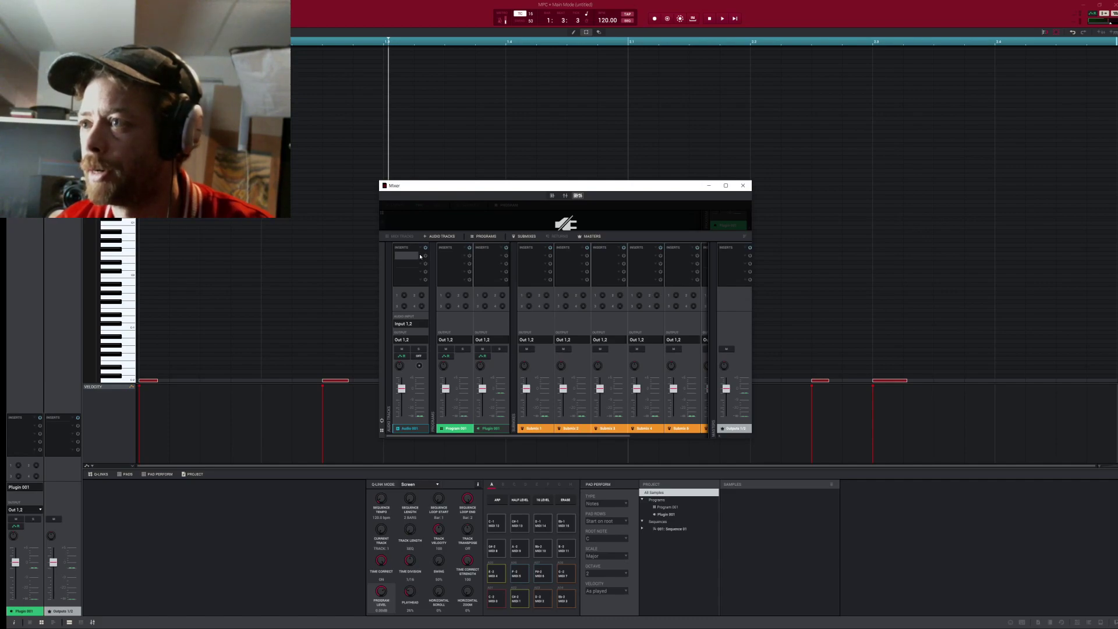
click(725, 18)
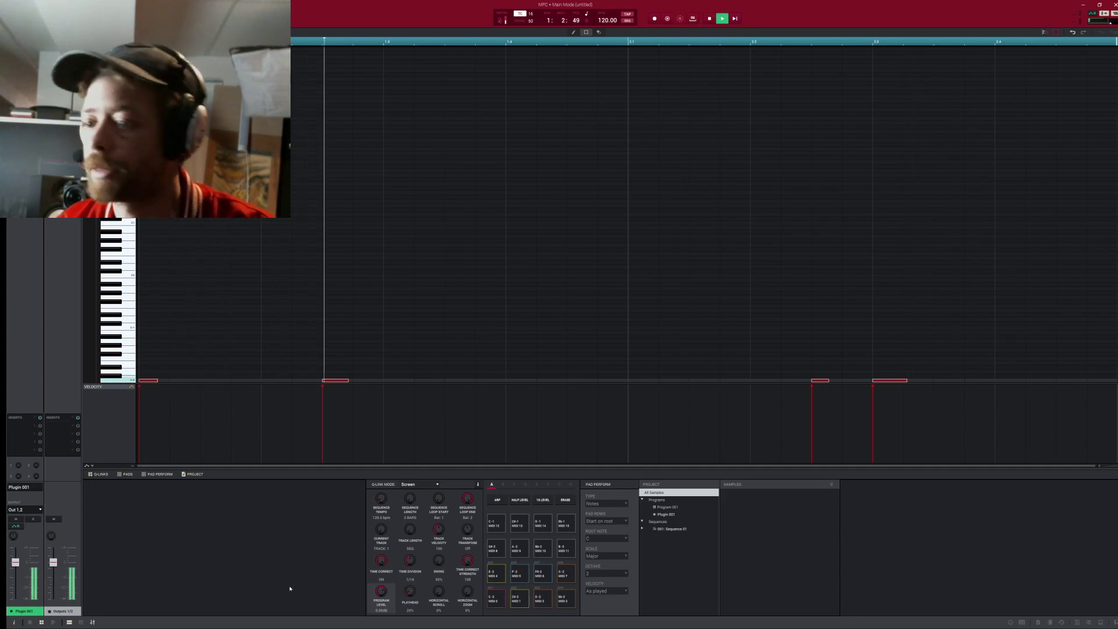
Reopen the mixer and switch Plugin 001's output from Out 1,2 to Submix > Sub 1.
click(92, 622)
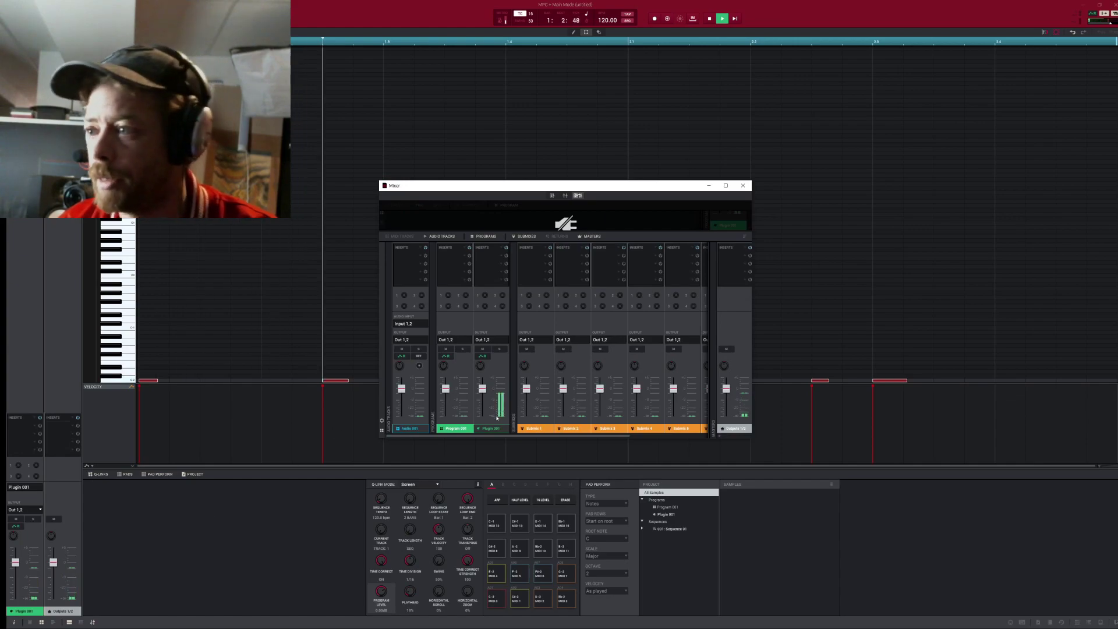
click(495, 341)
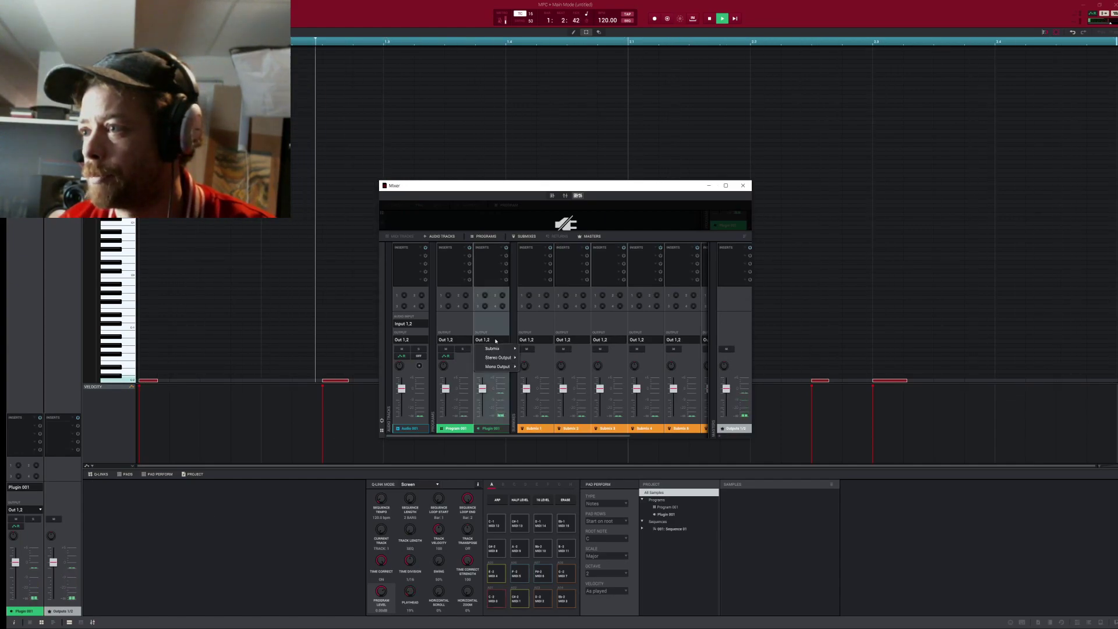
mouse_move(504, 357)
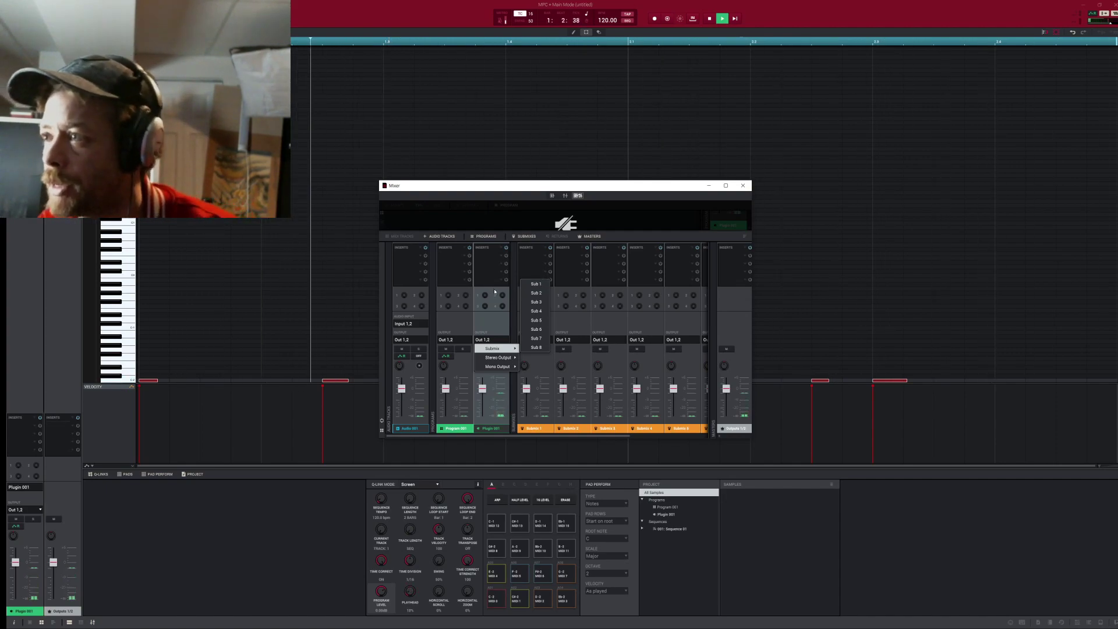
click(533, 284)
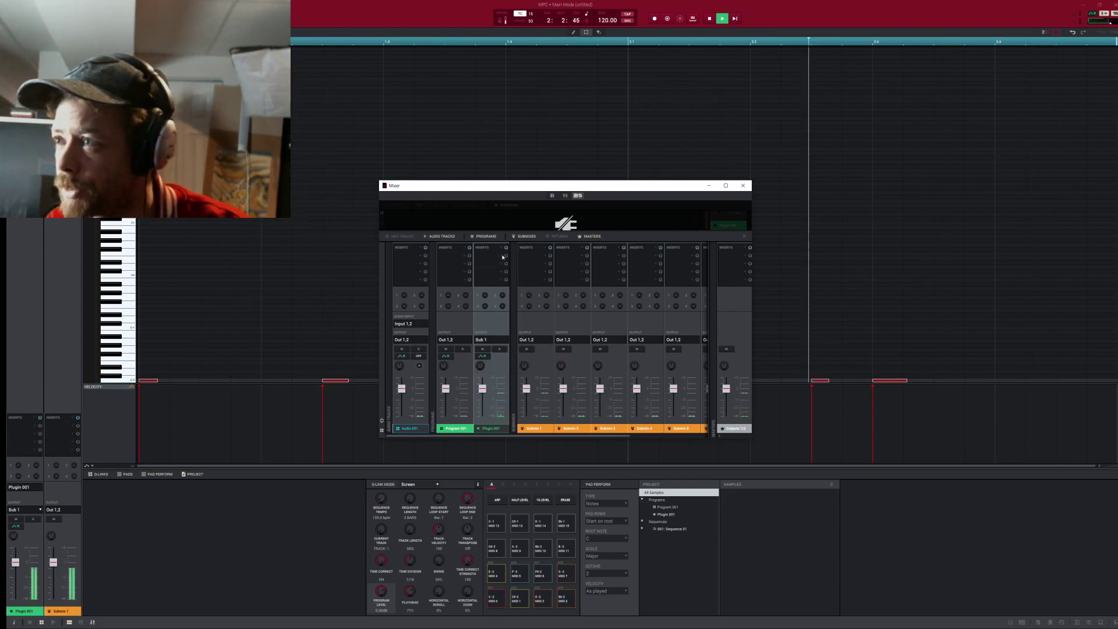
Load PEQ 4-Band from EQ/Filter into Plugin 001's first insert and apply its Best Mix preset.
click(502, 256)
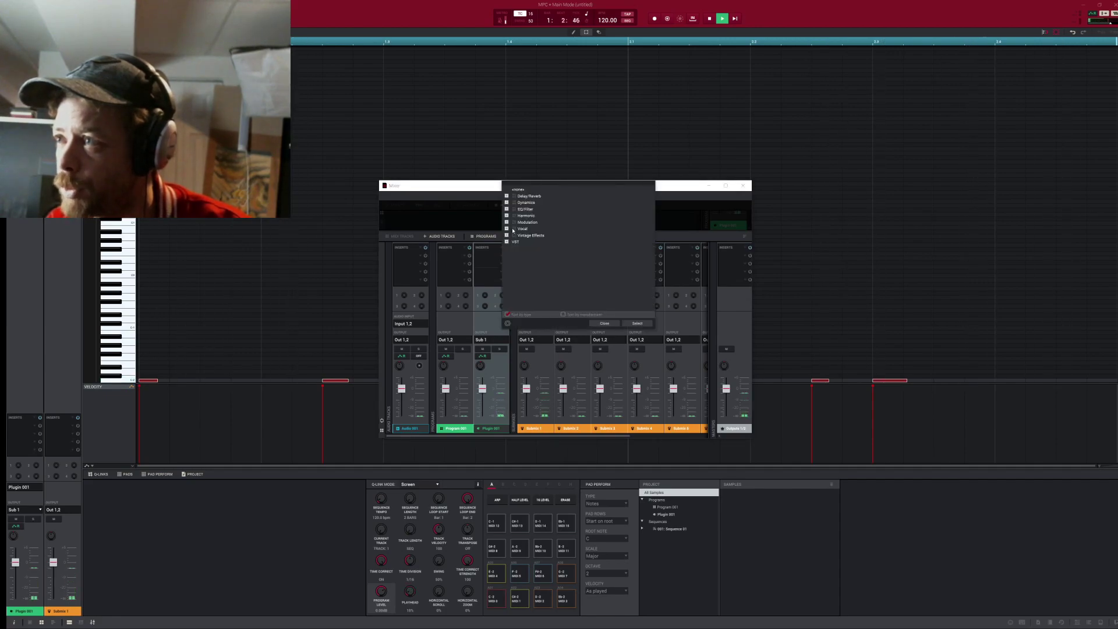
click(513, 210)
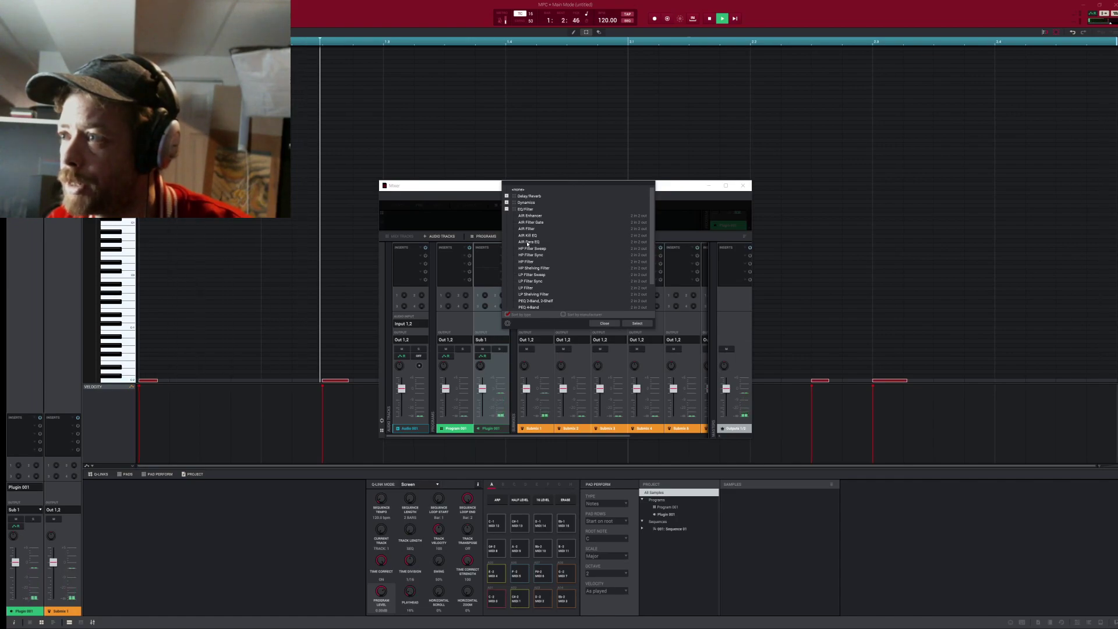
click(529, 308)
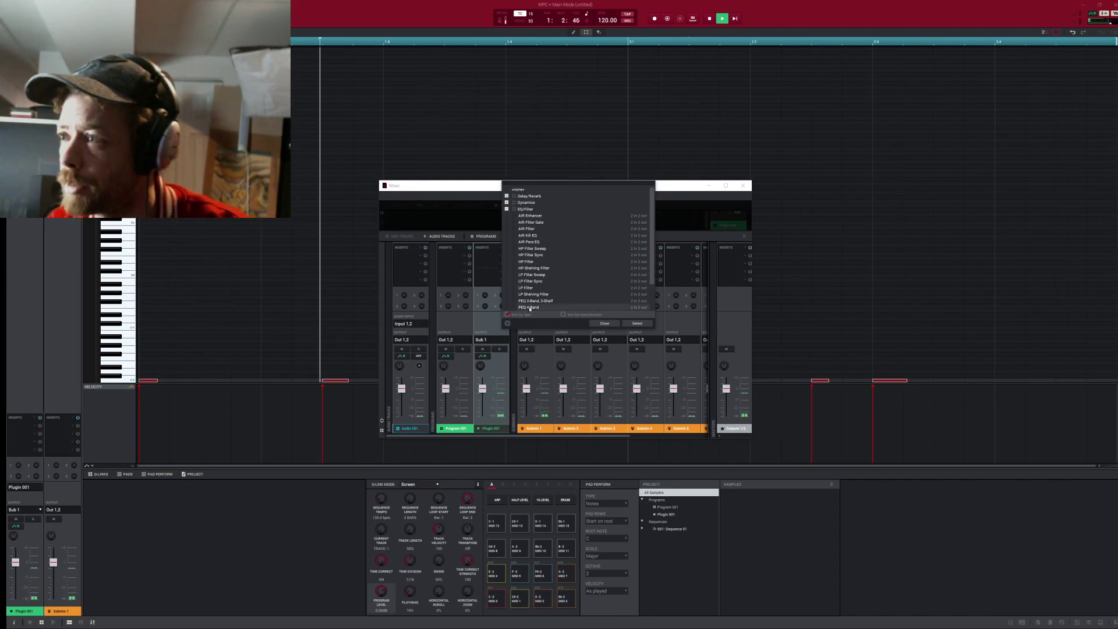
click(632, 323)
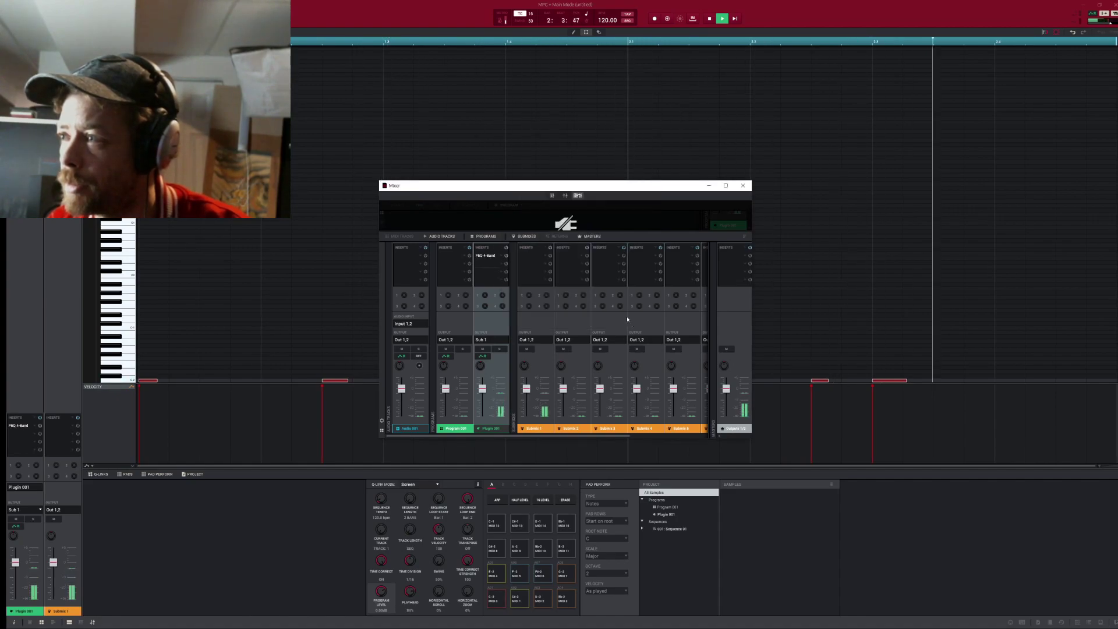
double_click(495, 257)
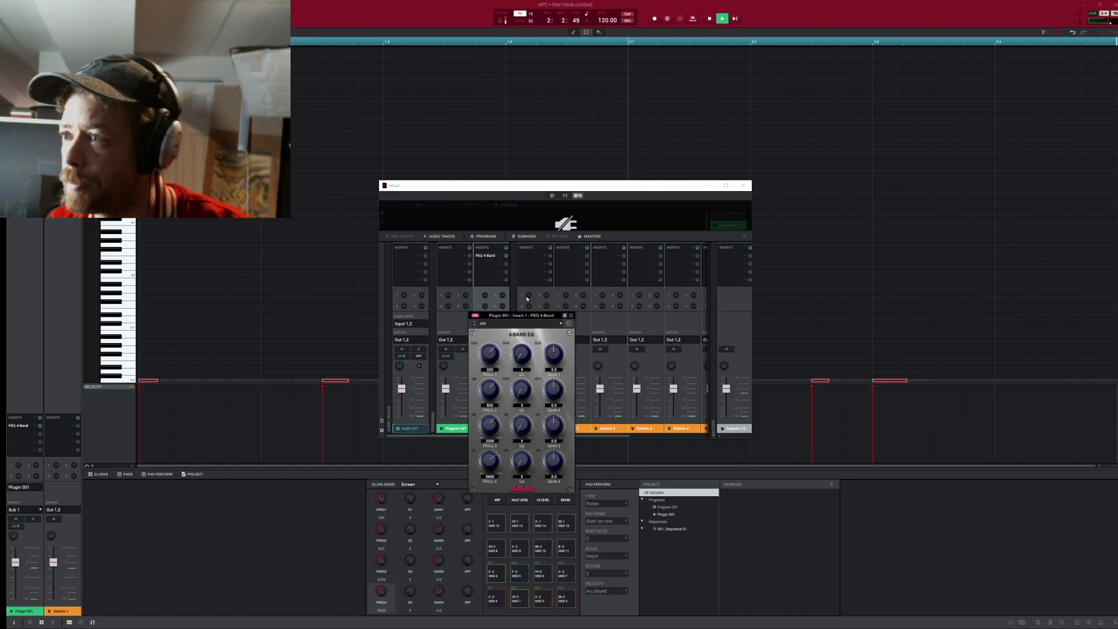
click(559, 324)
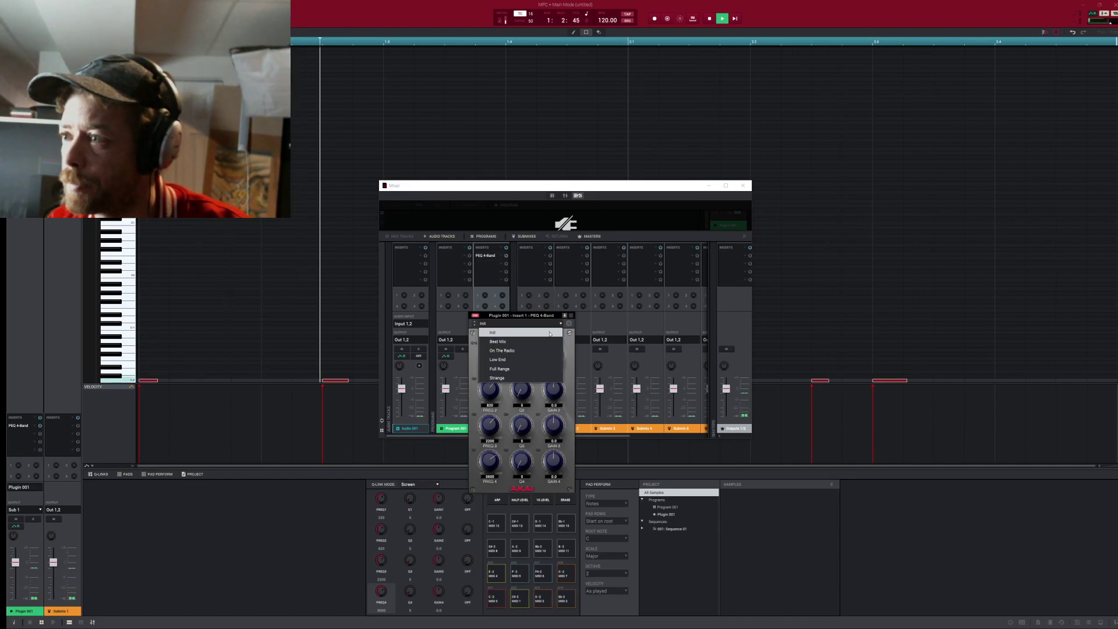
click(546, 342)
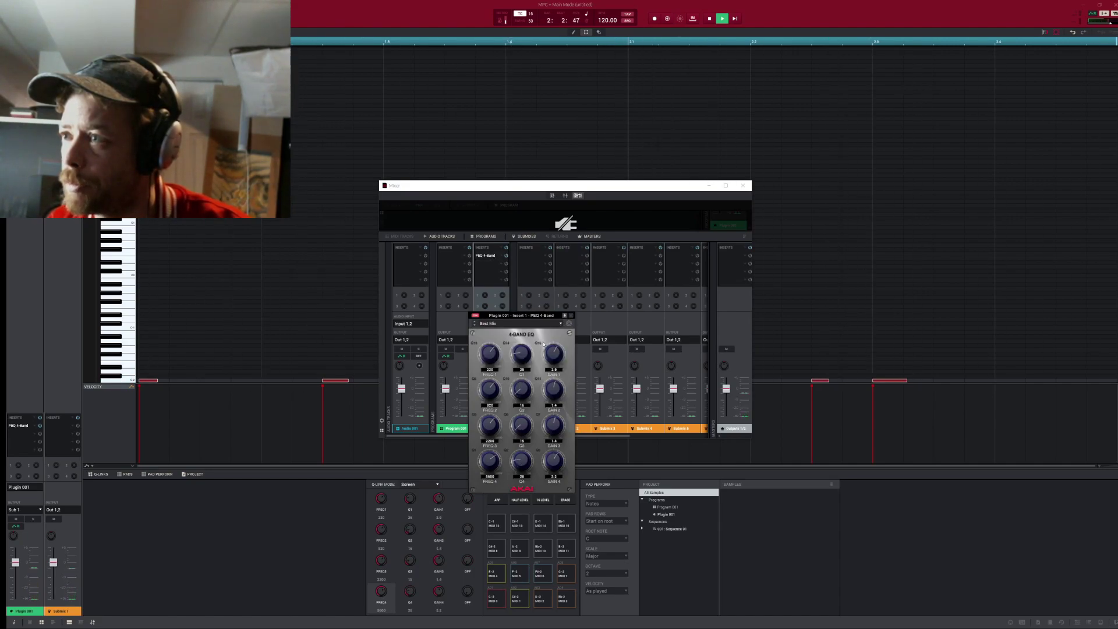
double_click(504, 268)
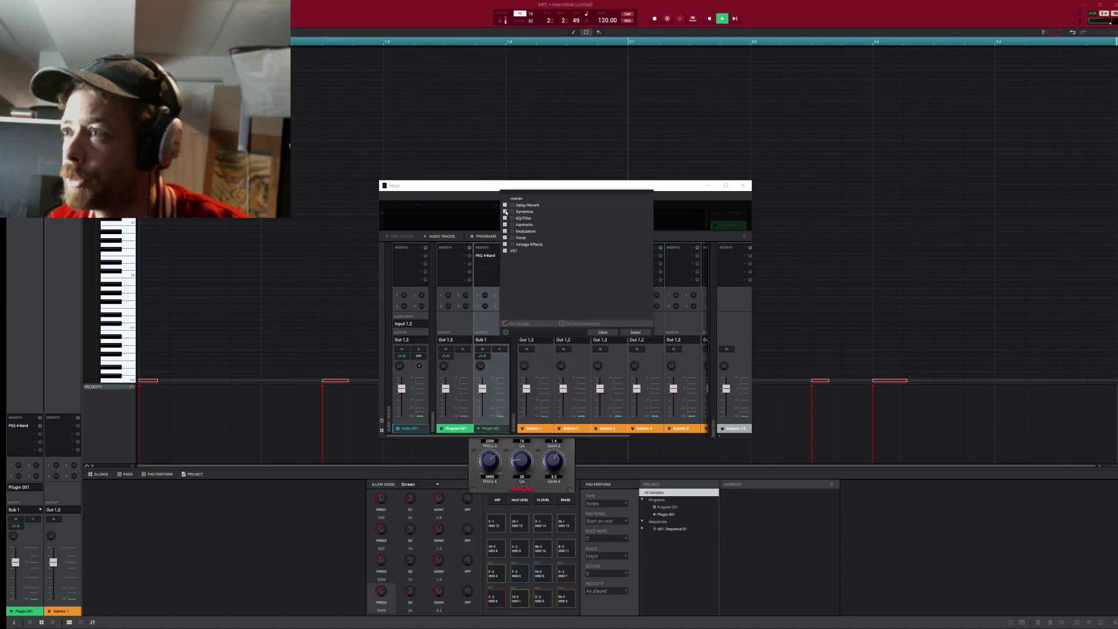
Load AIR Channel Strip from Dynamics into the second insert with the Master > Clean Up preset.
click(505, 212)
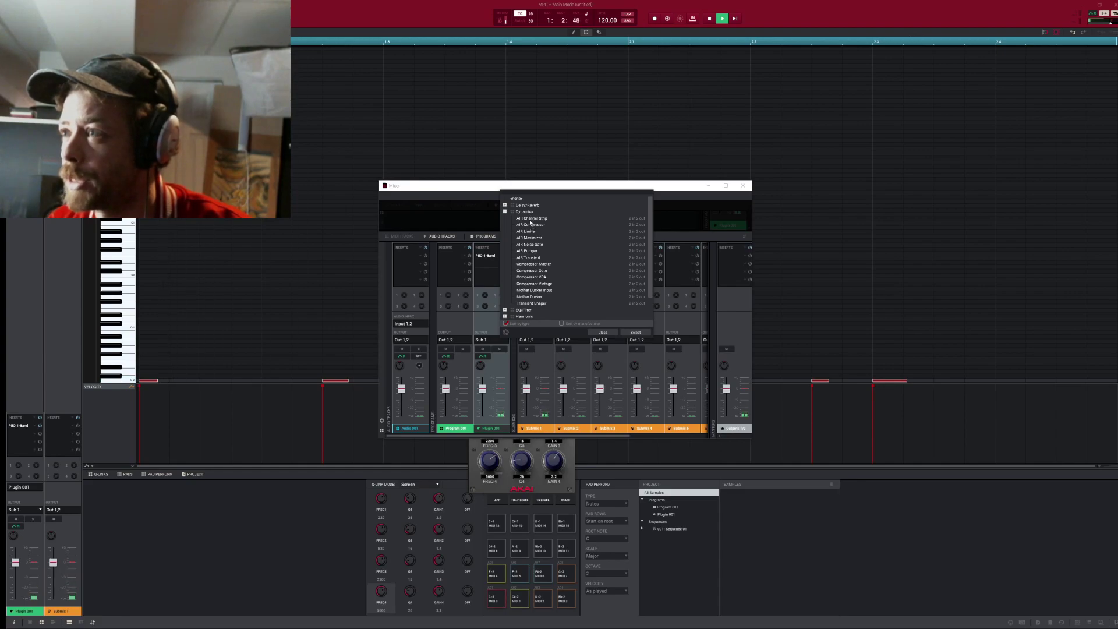
click(530, 219)
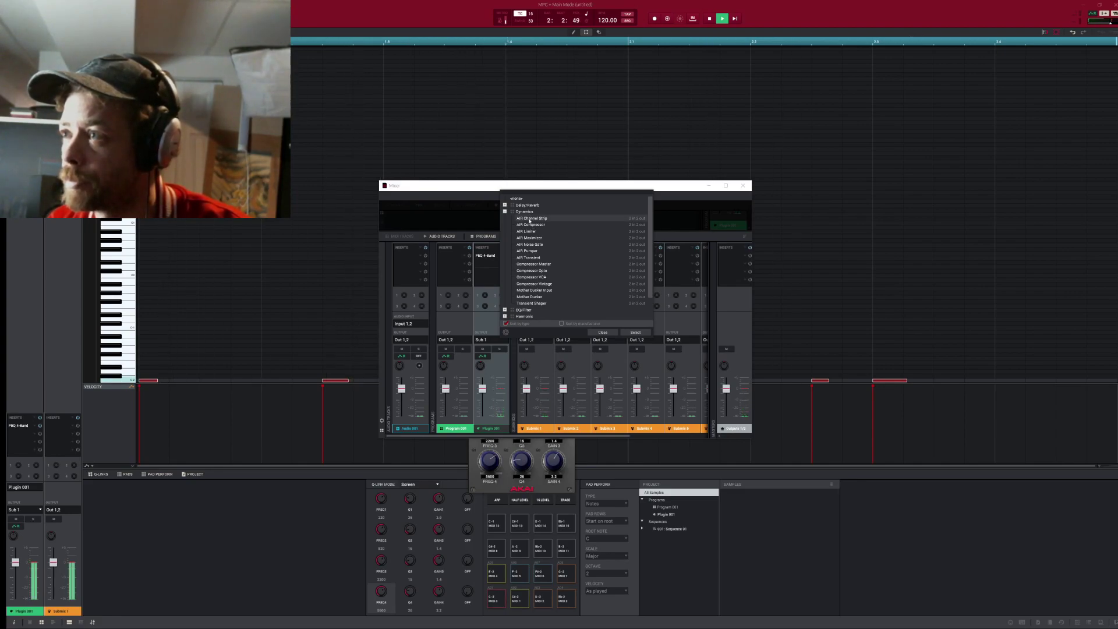
double_click(530, 219)
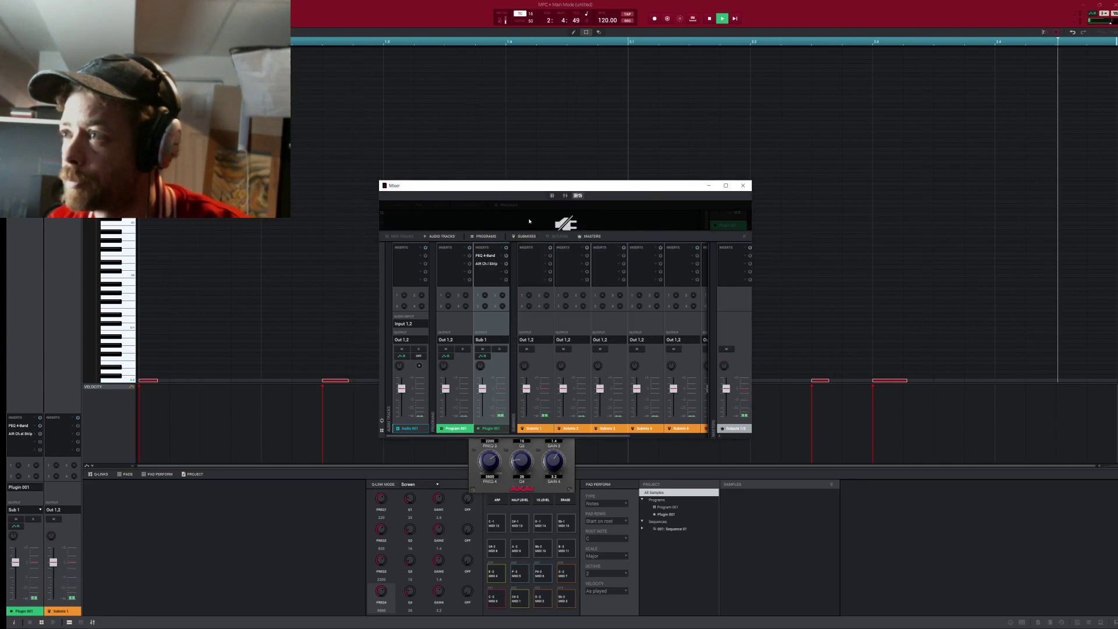
double_click(491, 265)
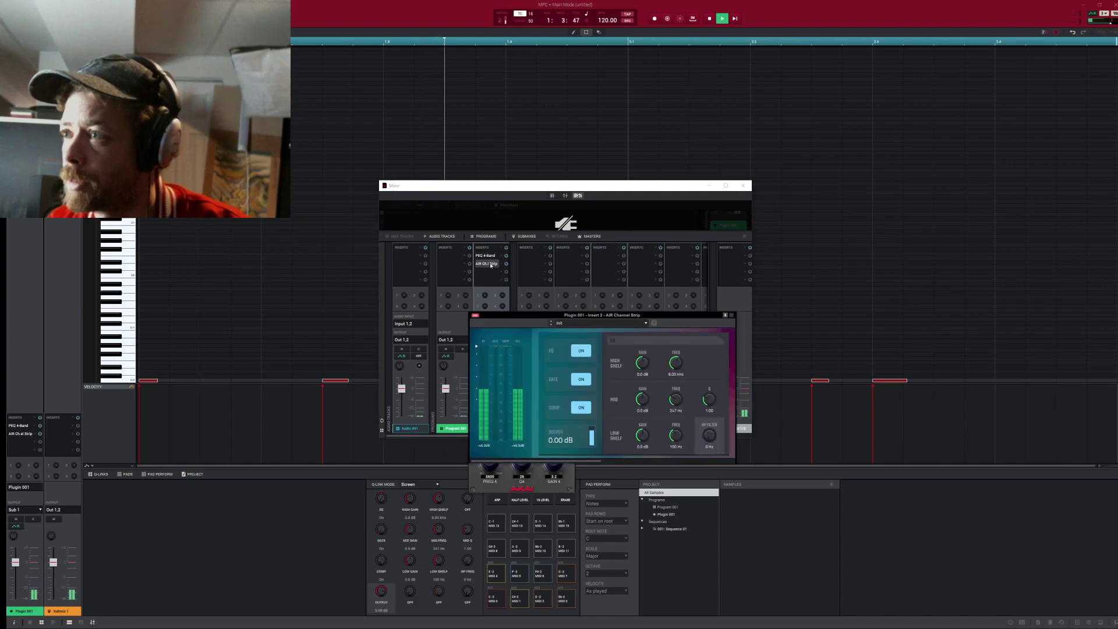
click(646, 323)
mouse_move(619, 342)
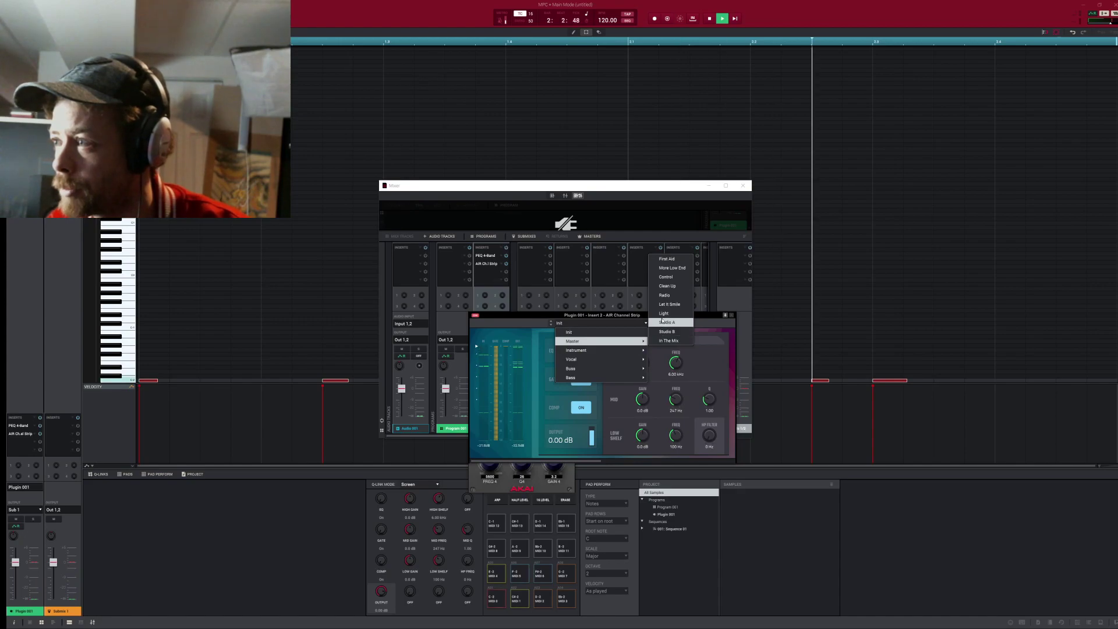
click(667, 286)
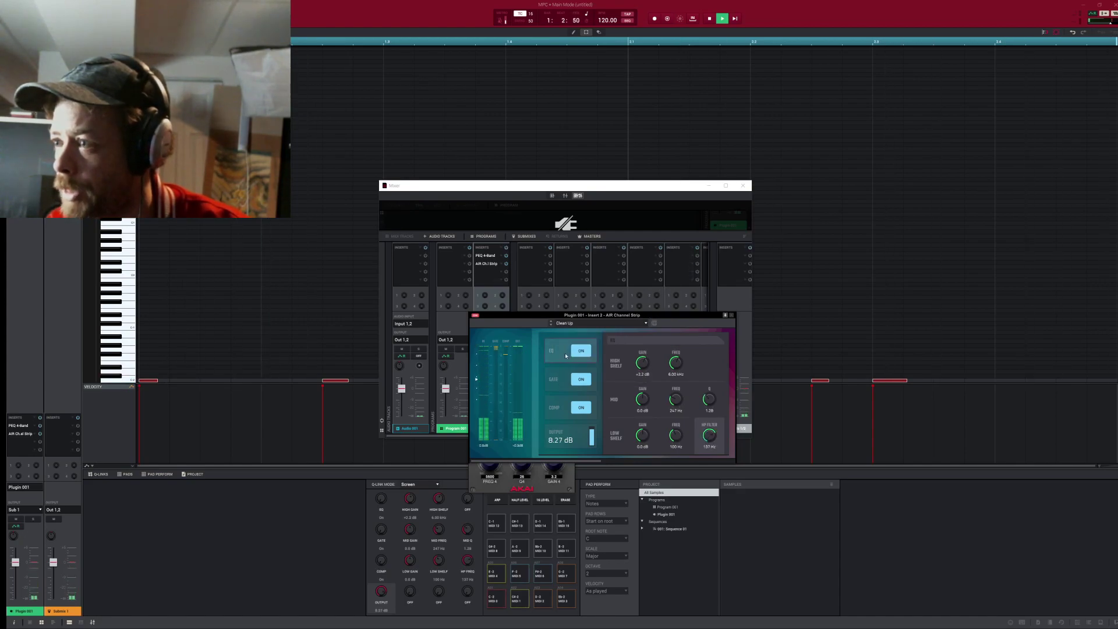
click(497, 272)
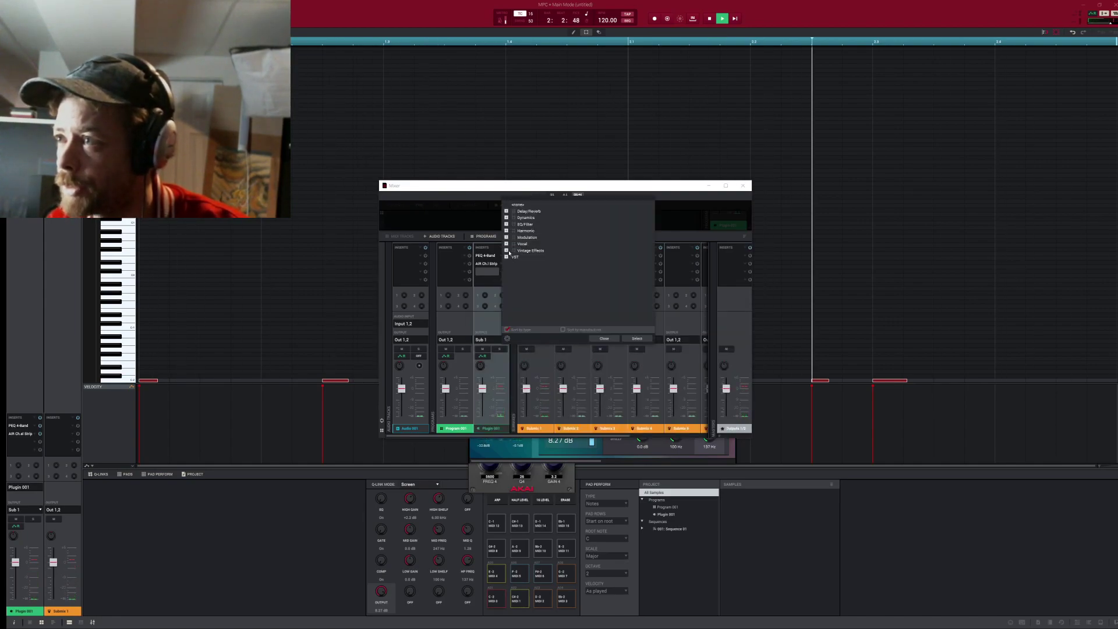
Add SP1200 from Vintage Effects as the third insert, then browse effects for the fourth slot.
click(507, 251)
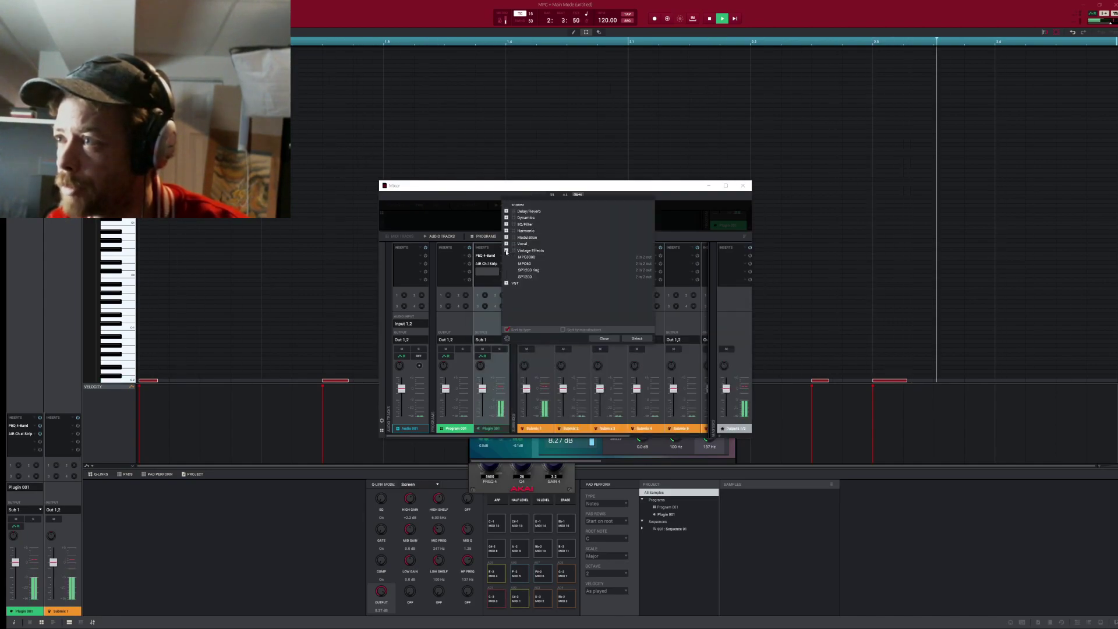
click(530, 277)
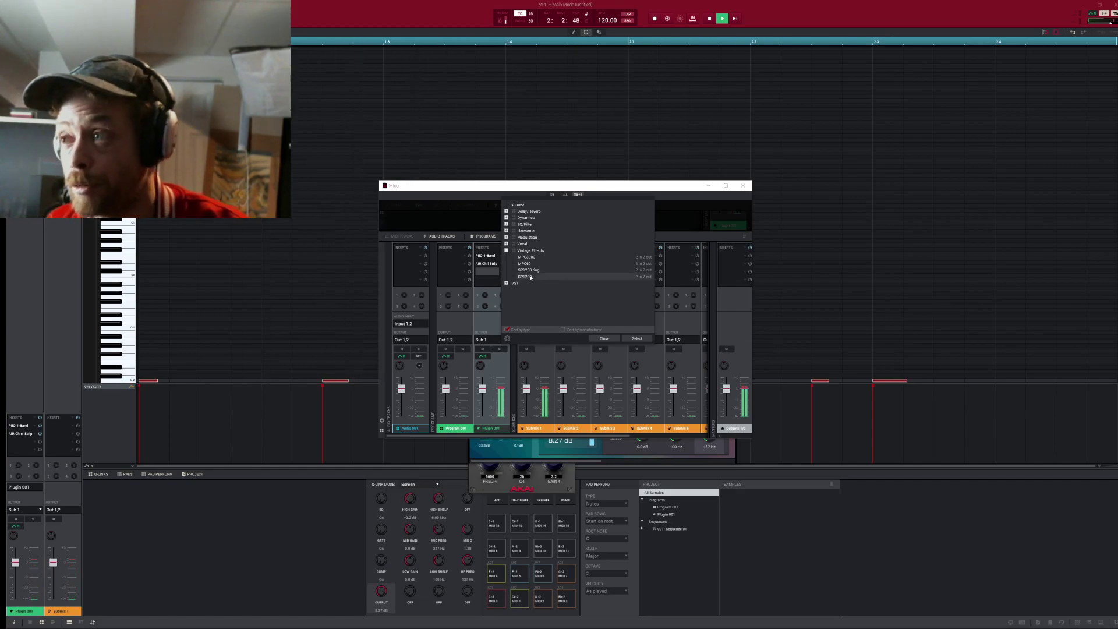
double_click(531, 277)
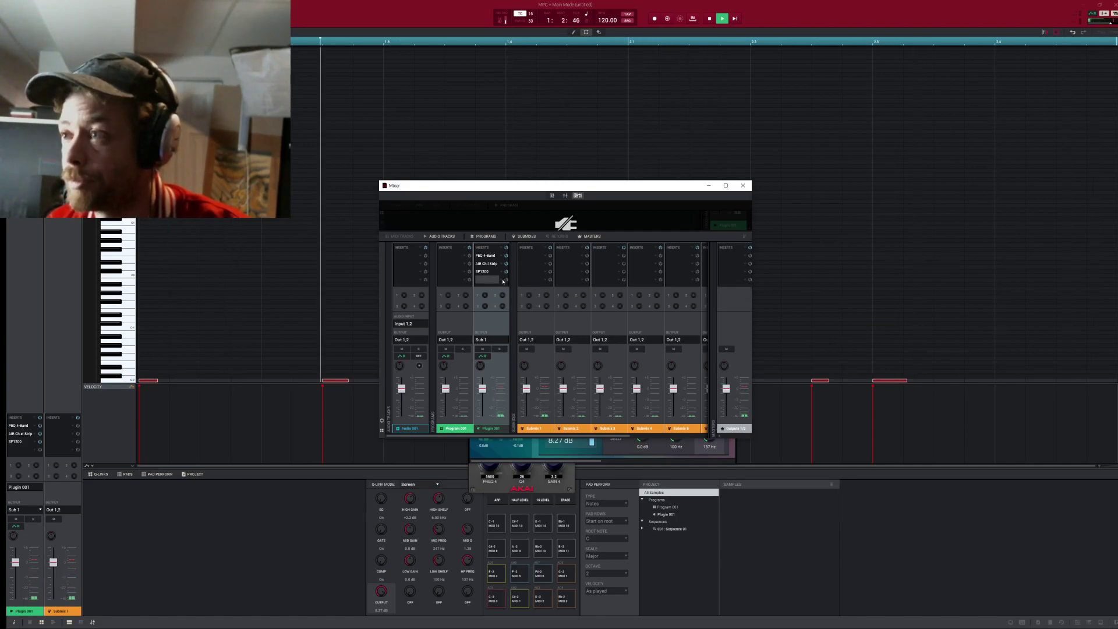
click(502, 281)
click(507, 274)
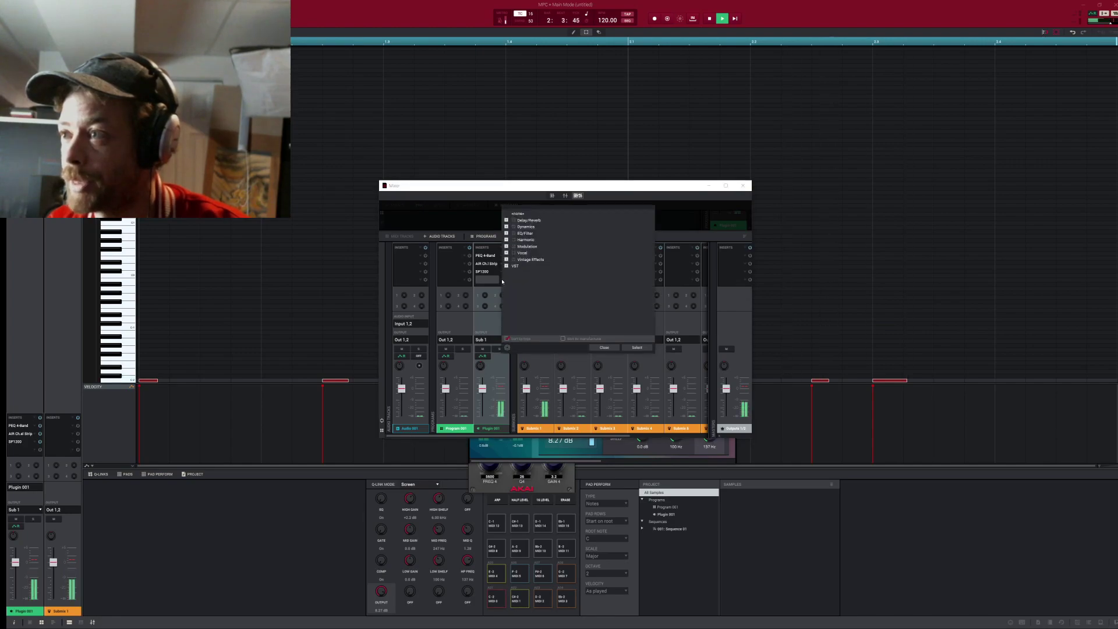
Load Delay Analog Sync into the fourth insert, pick a delay preset, and raise send 1.
click(507, 220)
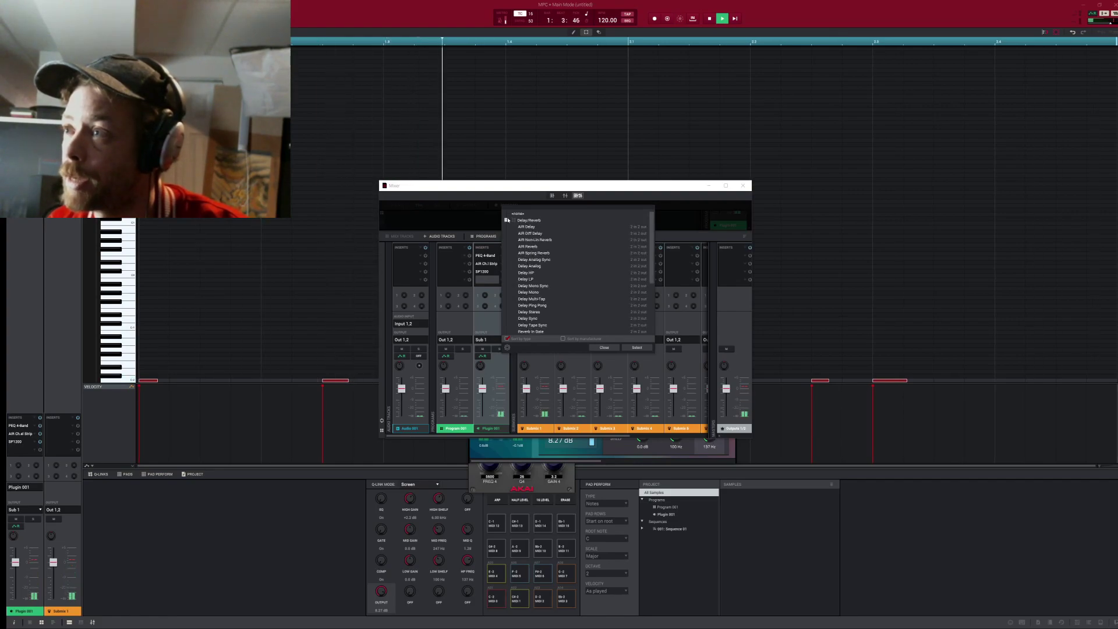
double_click(534, 260)
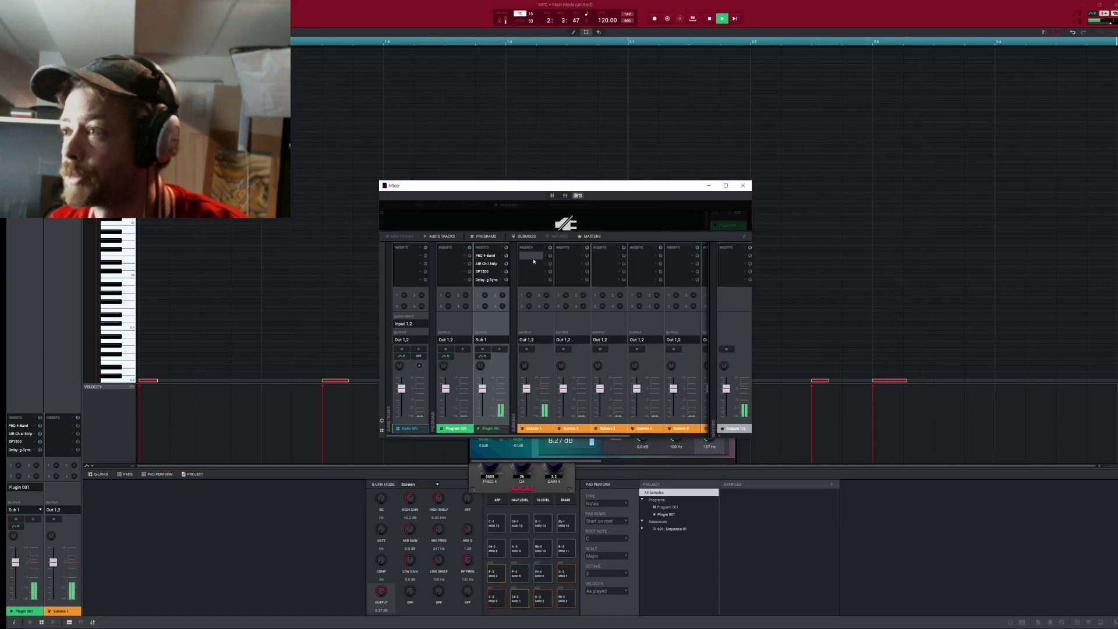
click(498, 280)
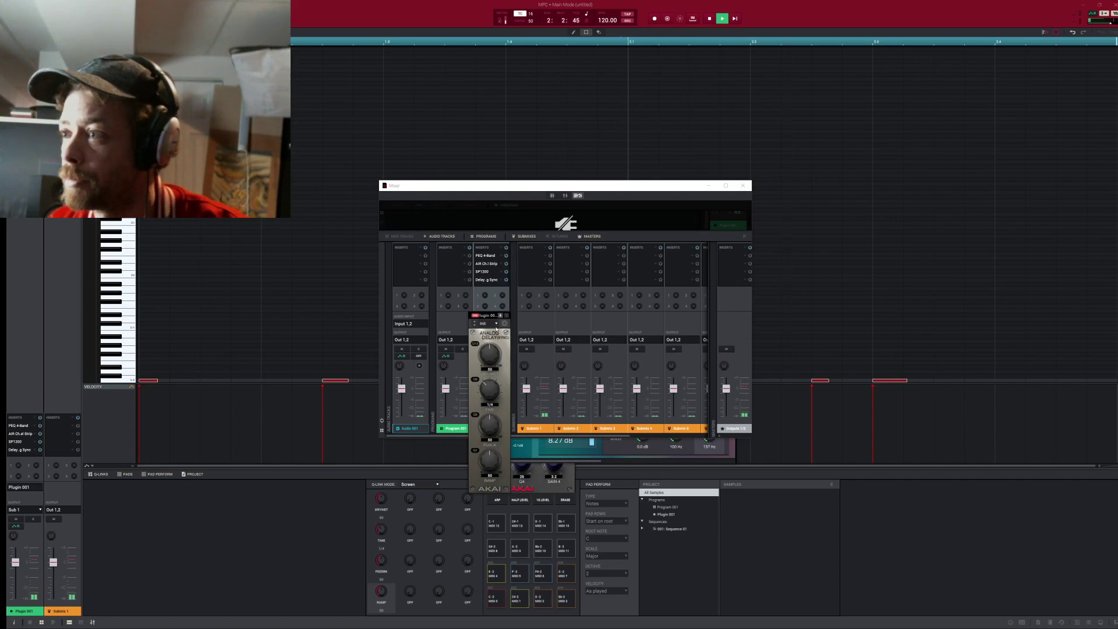
click(489, 323)
click(502, 341)
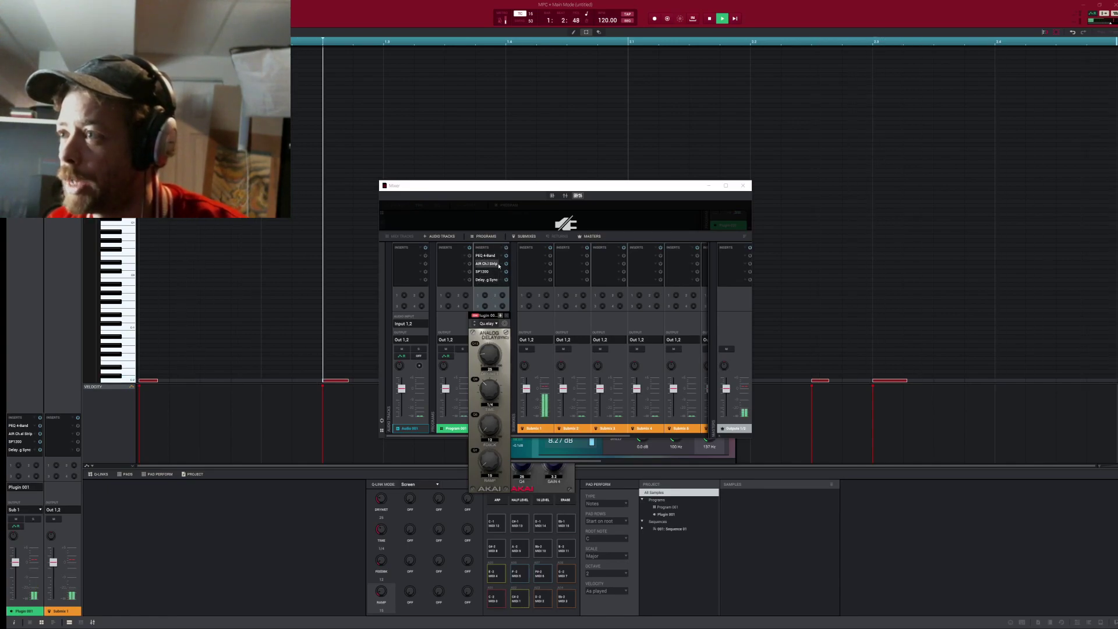
drag(488, 297, 485, 292)
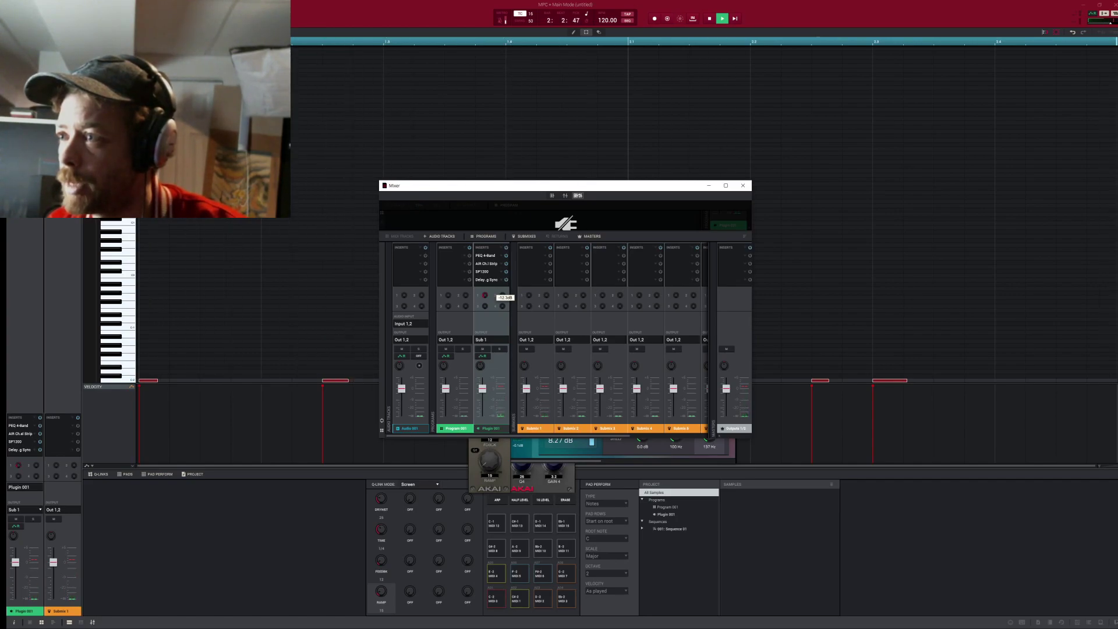
Raise Plugin 001's fourth send knob to about -0.30 dB.
mouse_move(503, 306)
drag(503, 306, 503, 300)
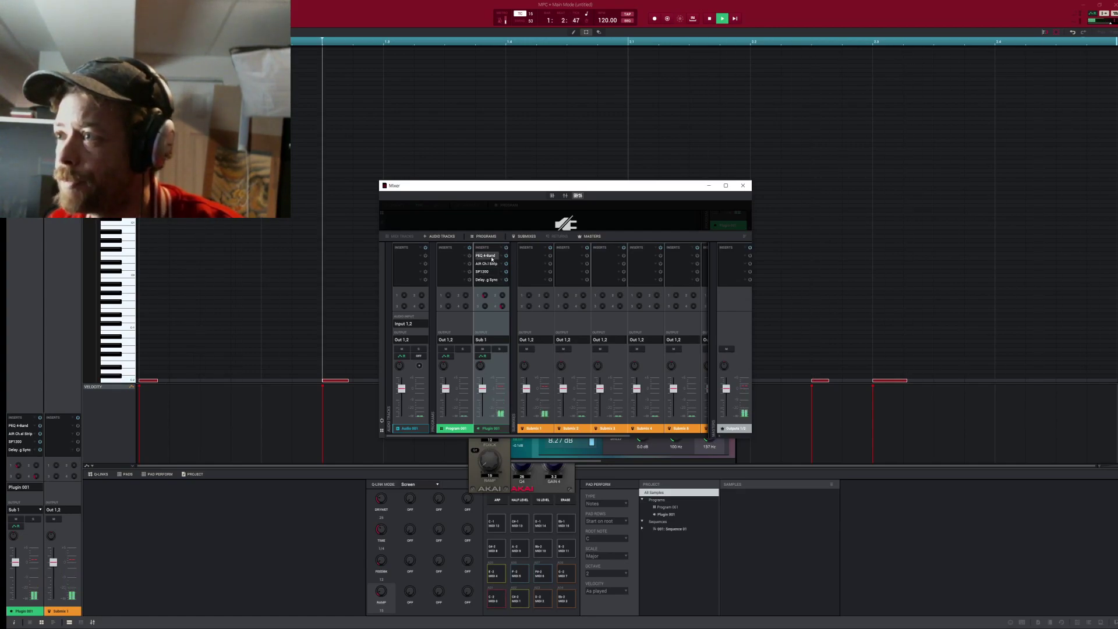
Load AIR Compressor from the Dynamics category into Submix 1's first insert slot.
double_click(545, 257)
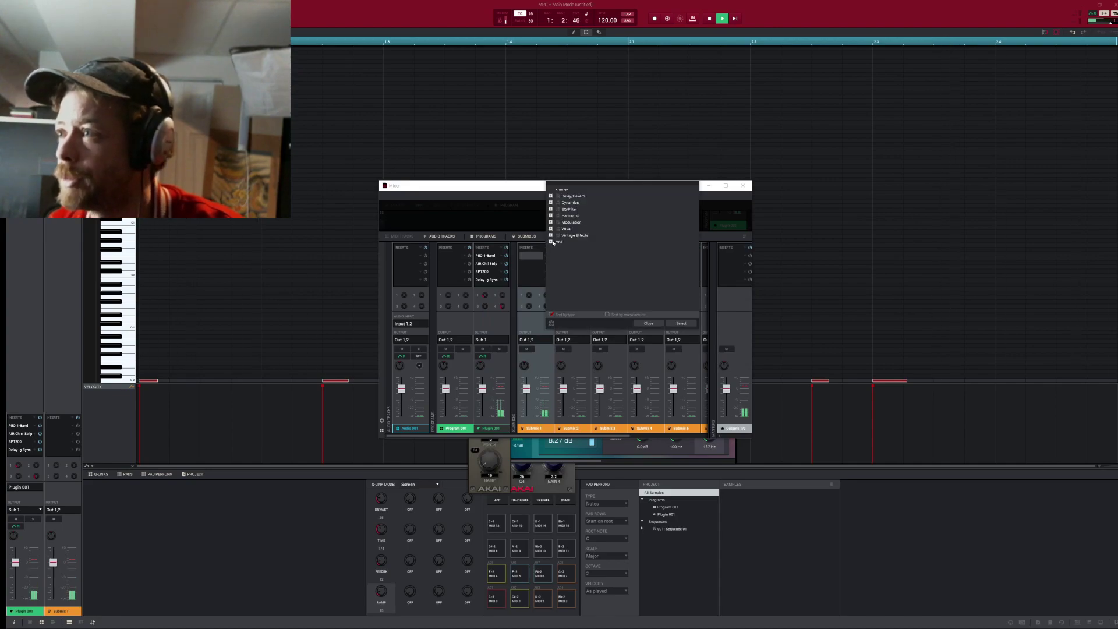
click(551, 203)
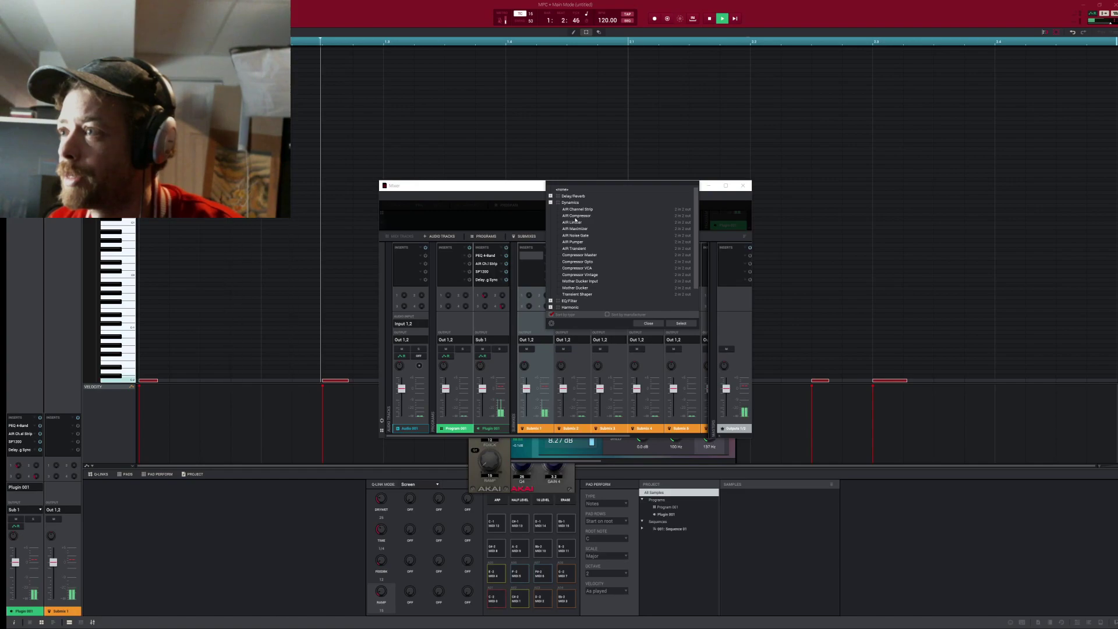
click(575, 217)
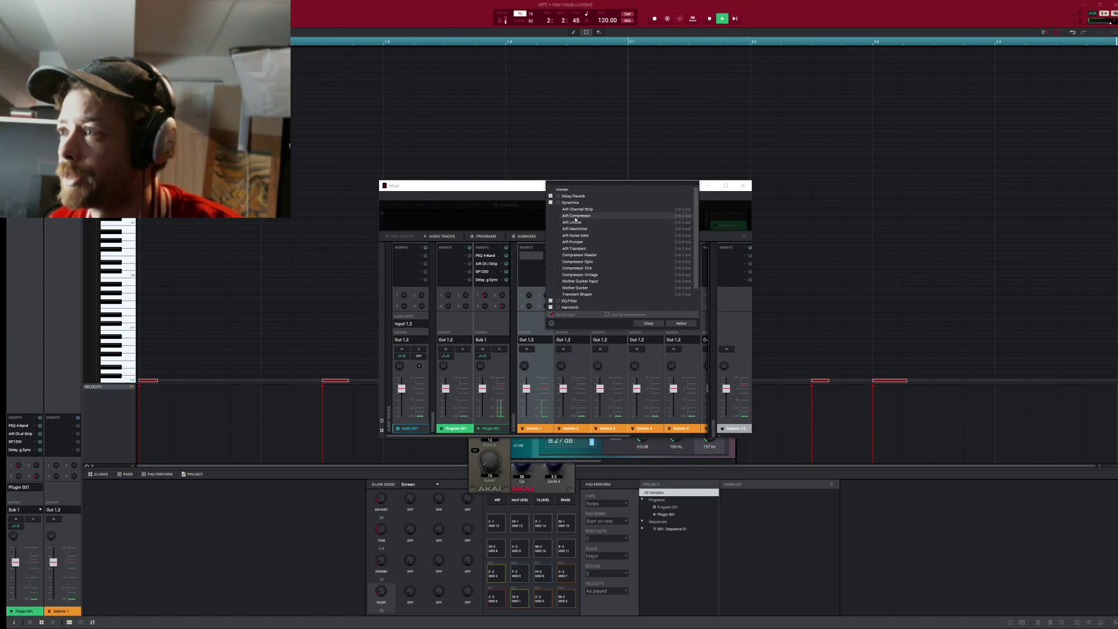
double_click(575, 217)
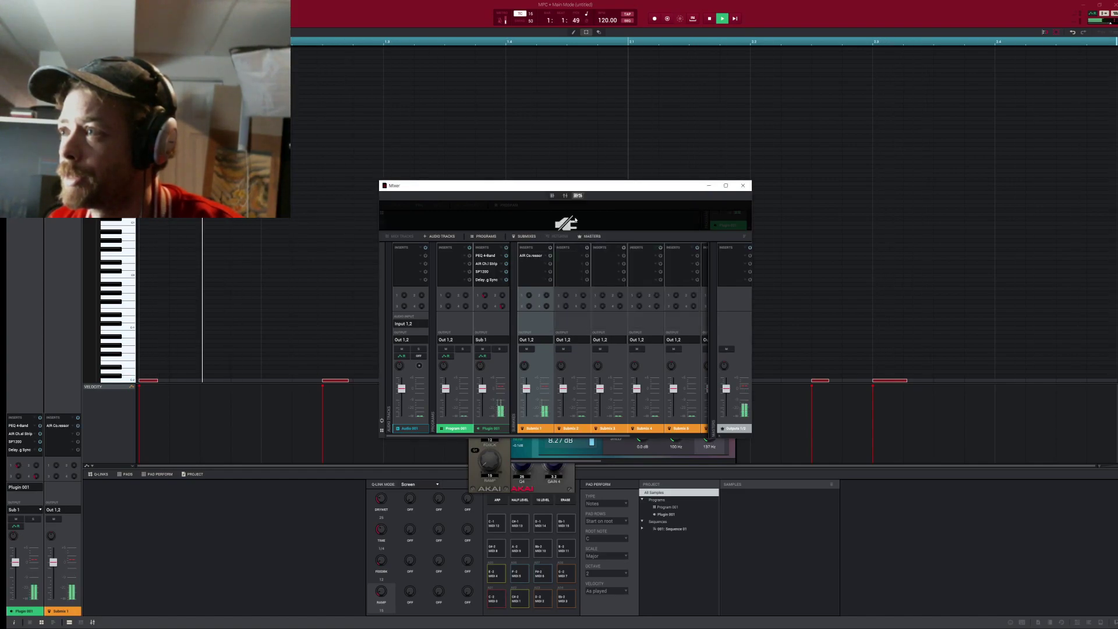
Load AIR Kill EQ from the EQ/Filter category into Submix 1's second insert slot.
click(545, 266)
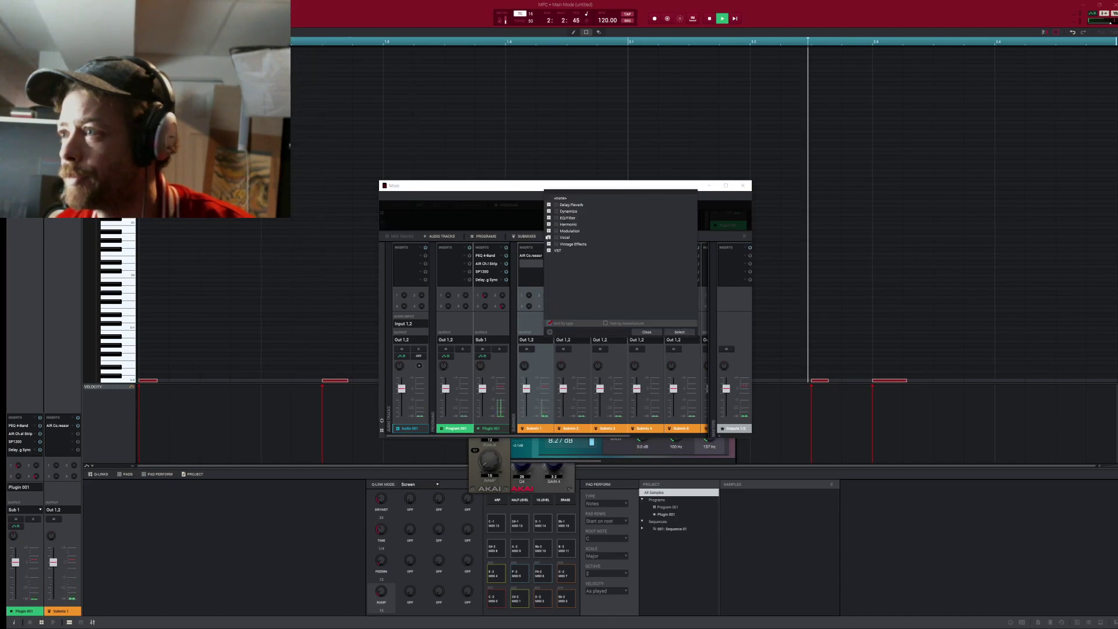
click(548, 218)
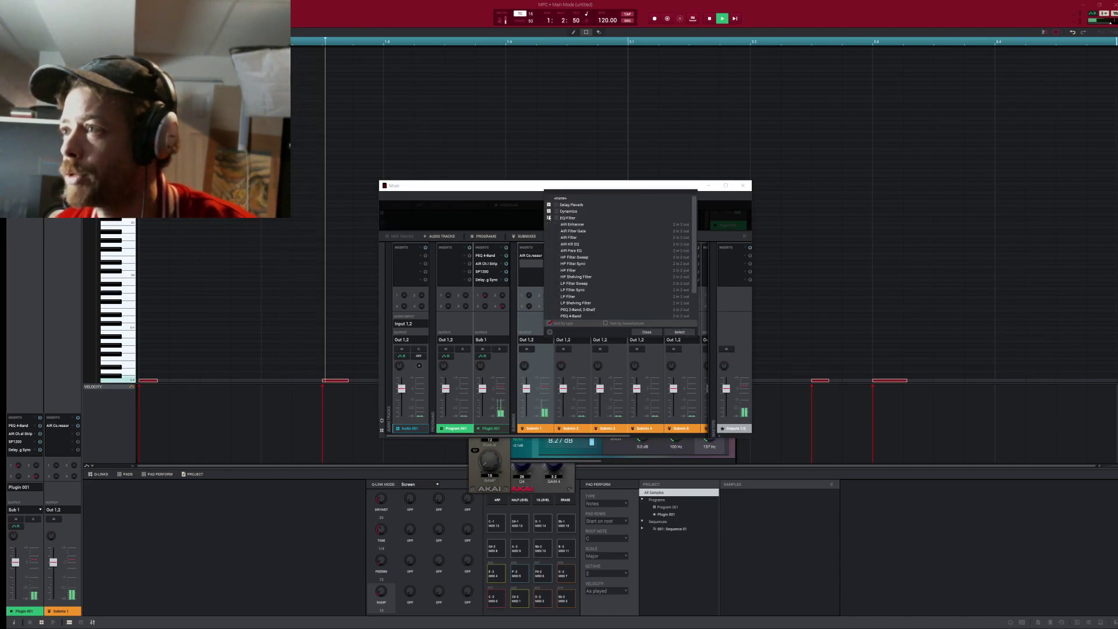
double_click(567, 244)
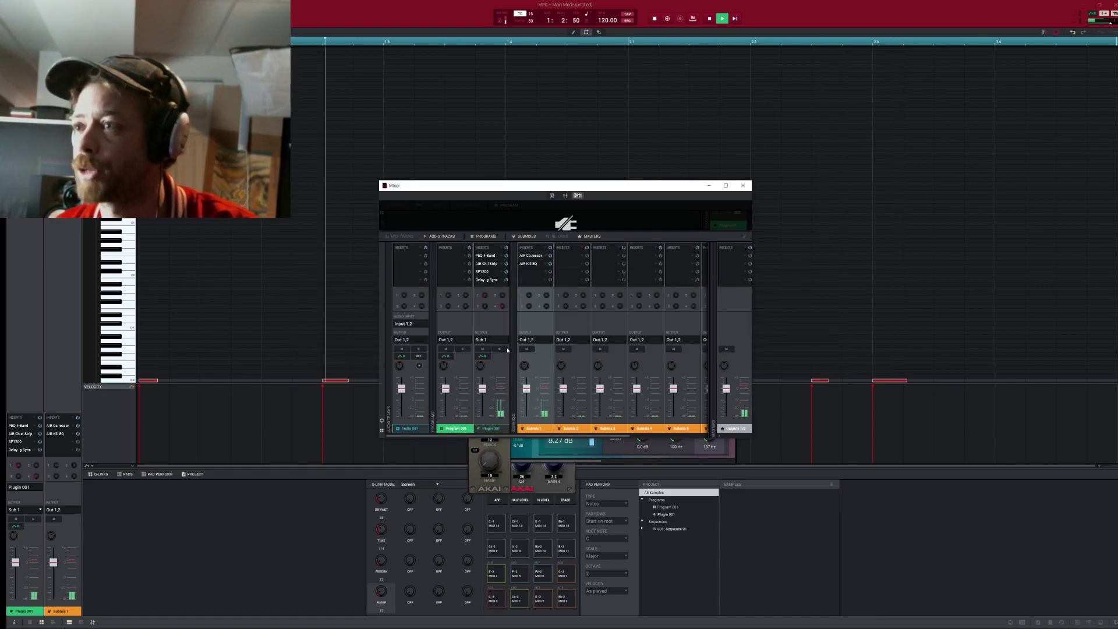
Shrink the MPC window, launch FL Studio, dismiss its error, and move its mixer higher.
drag(392, 21, 399, 183)
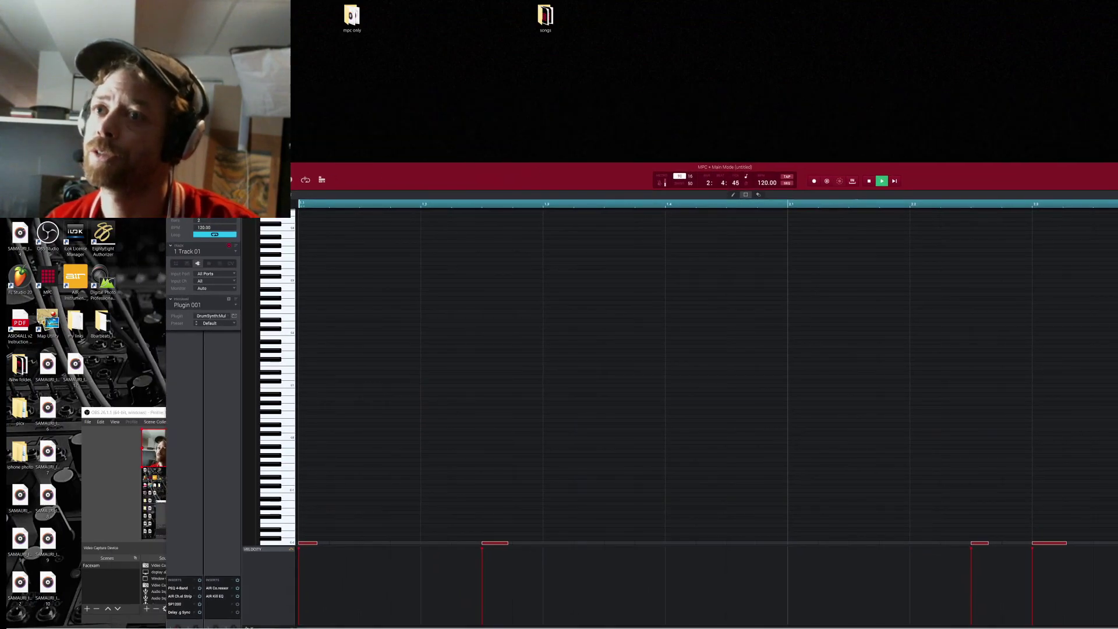
double_click(20, 277)
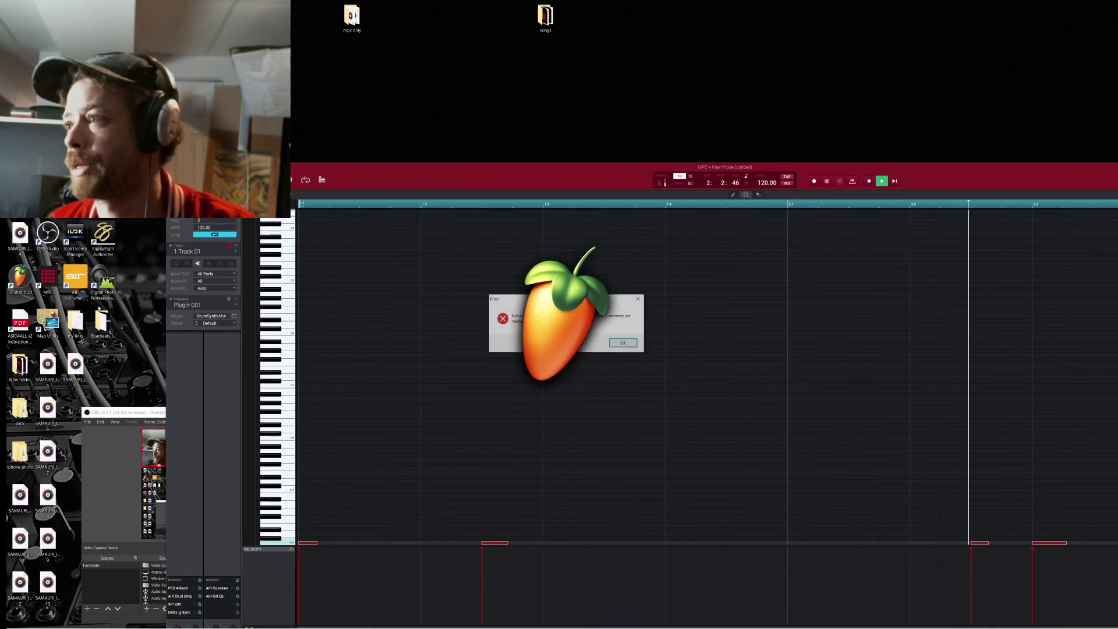
click(634, 343)
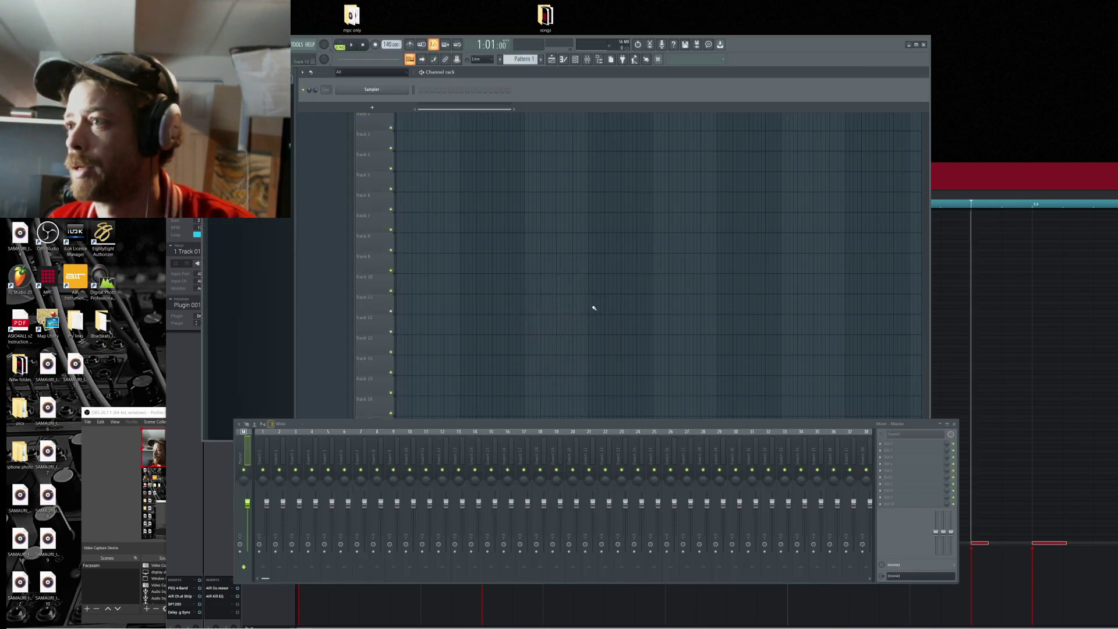
drag(487, 426, 476, 310)
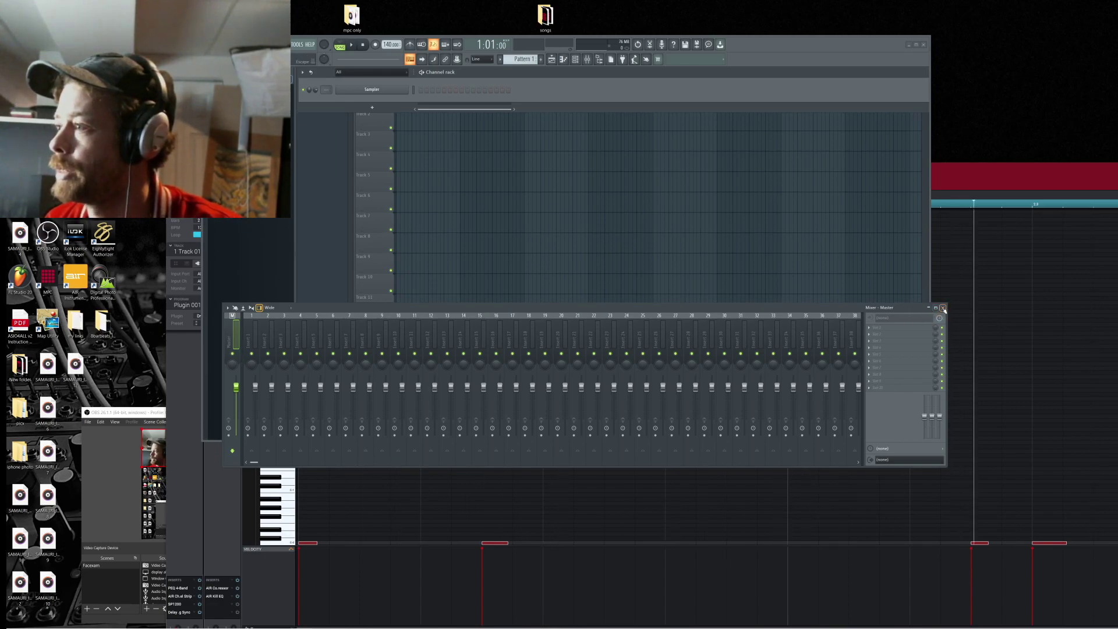
Switch back to the MPC Mixer window showing Plugin 001's and Submix 1's inserts.
click(979, 170)
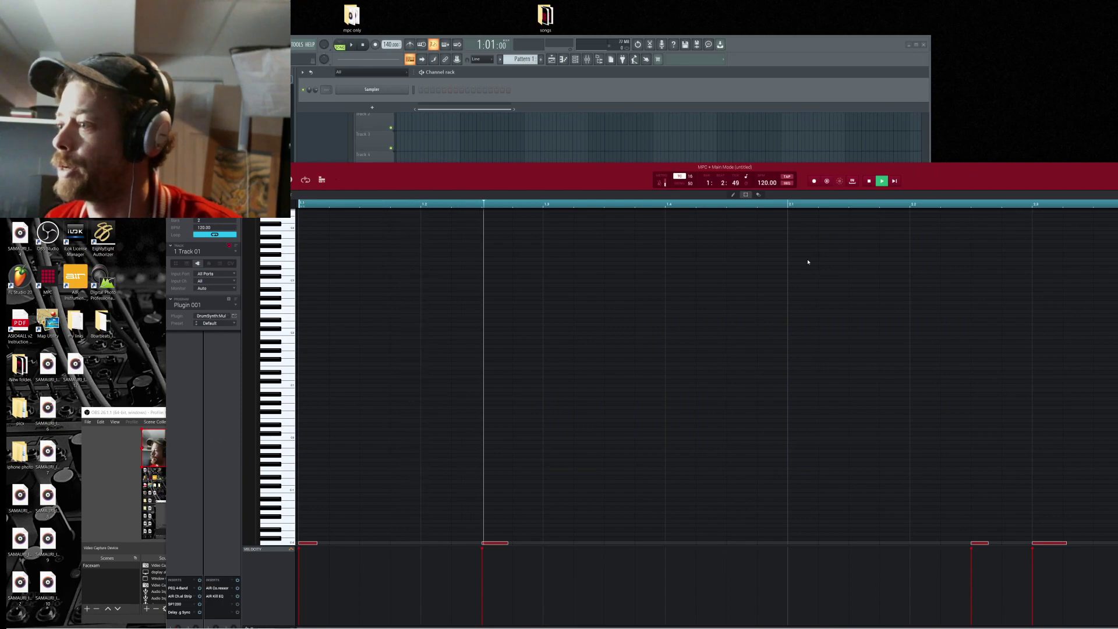
key(alt+Tab)
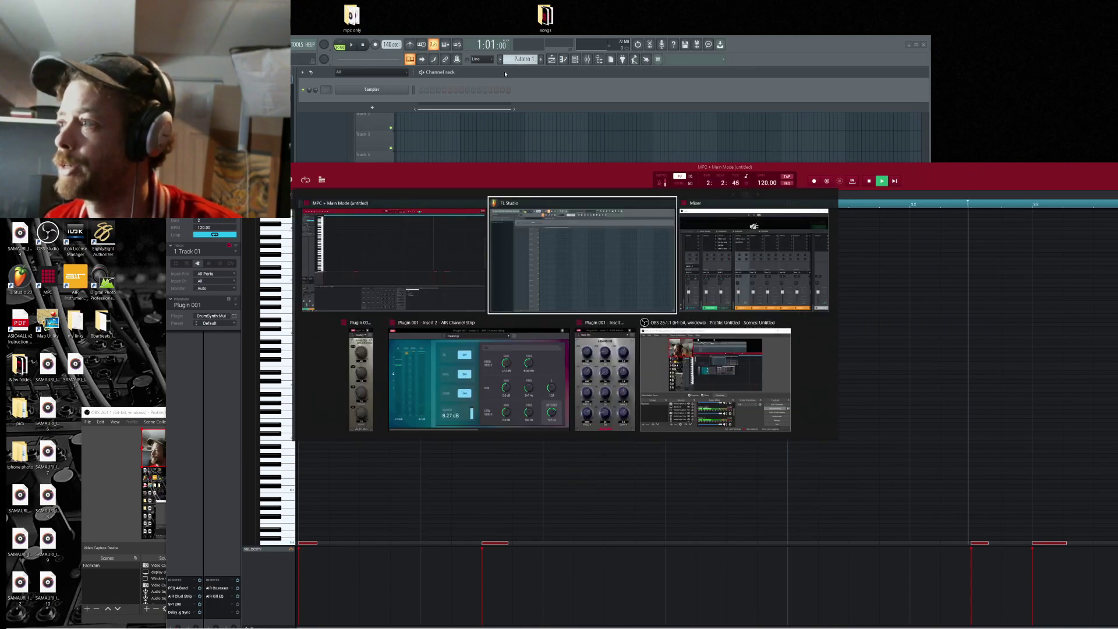
key(alt+Tab)
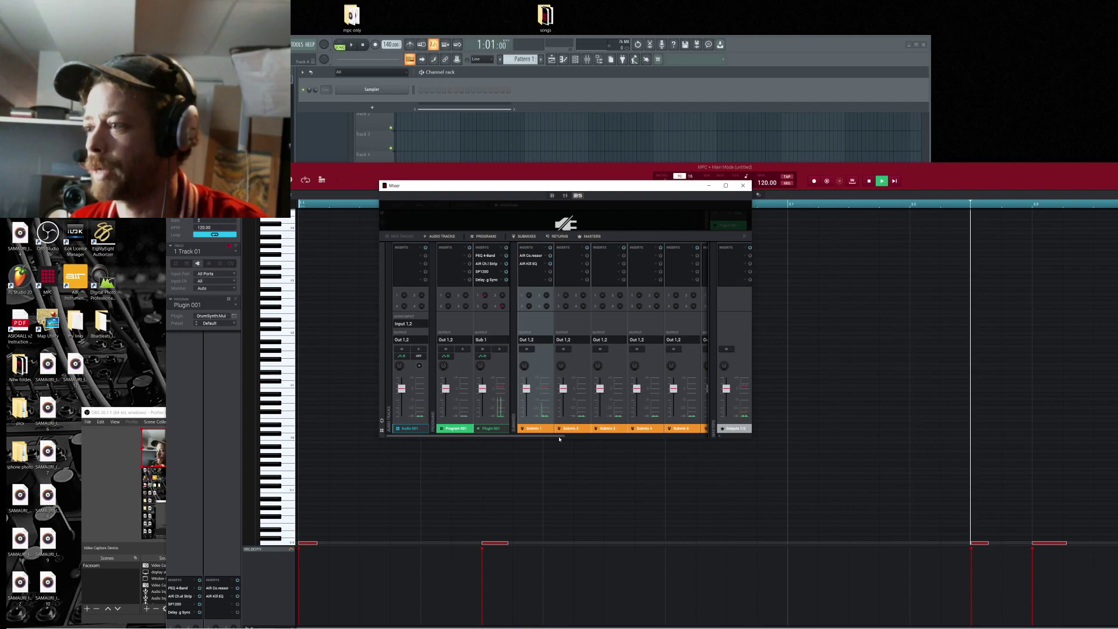
Open Return 1's insert effect list and browse the Delay/Reverb, Dynamics and EQ/Filter categories.
drag(559, 438, 717, 447)
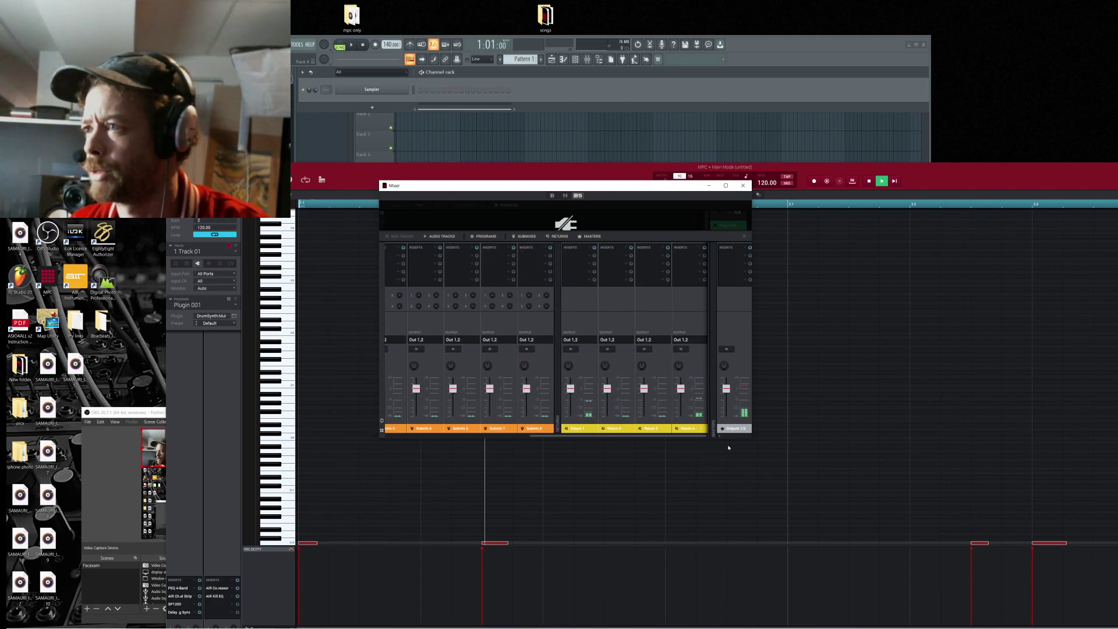
click(587, 257)
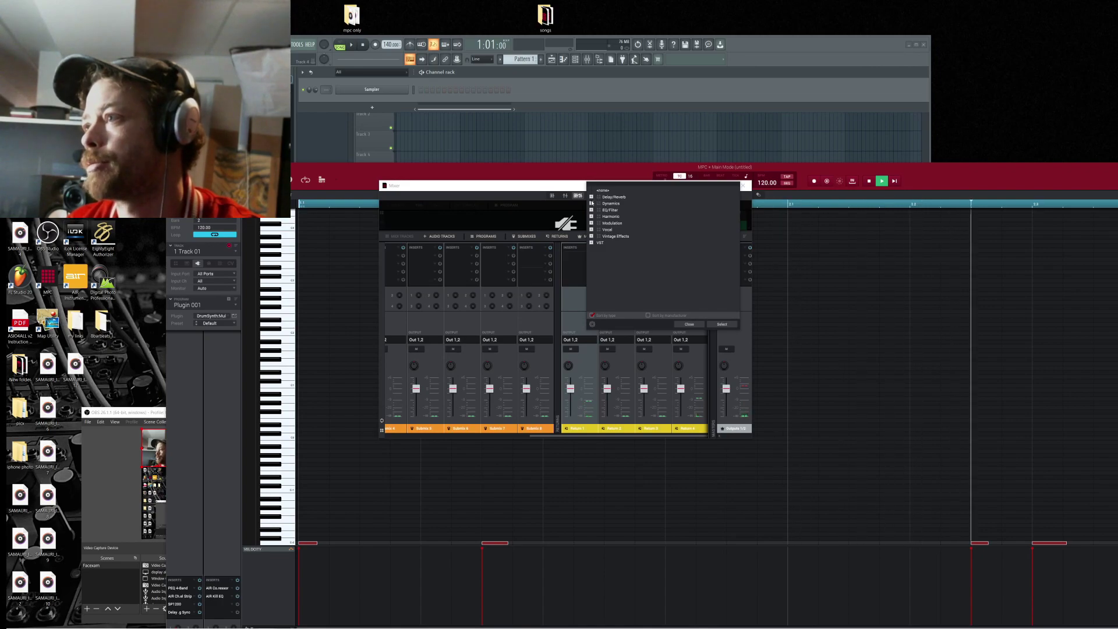
click(592, 197)
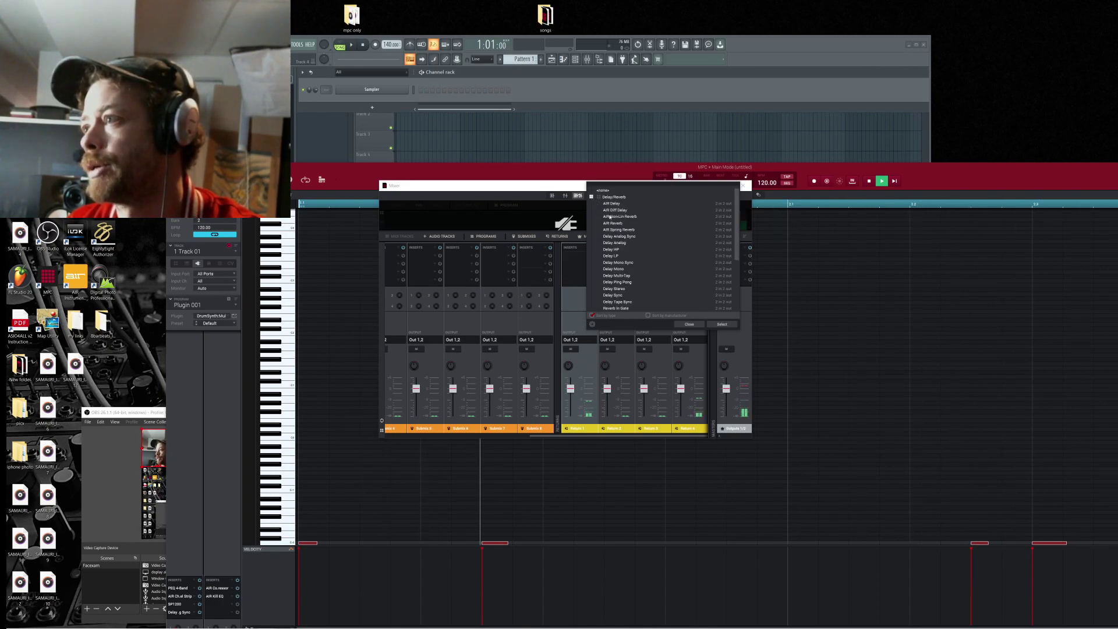
scroll(626, 245, down, 3)
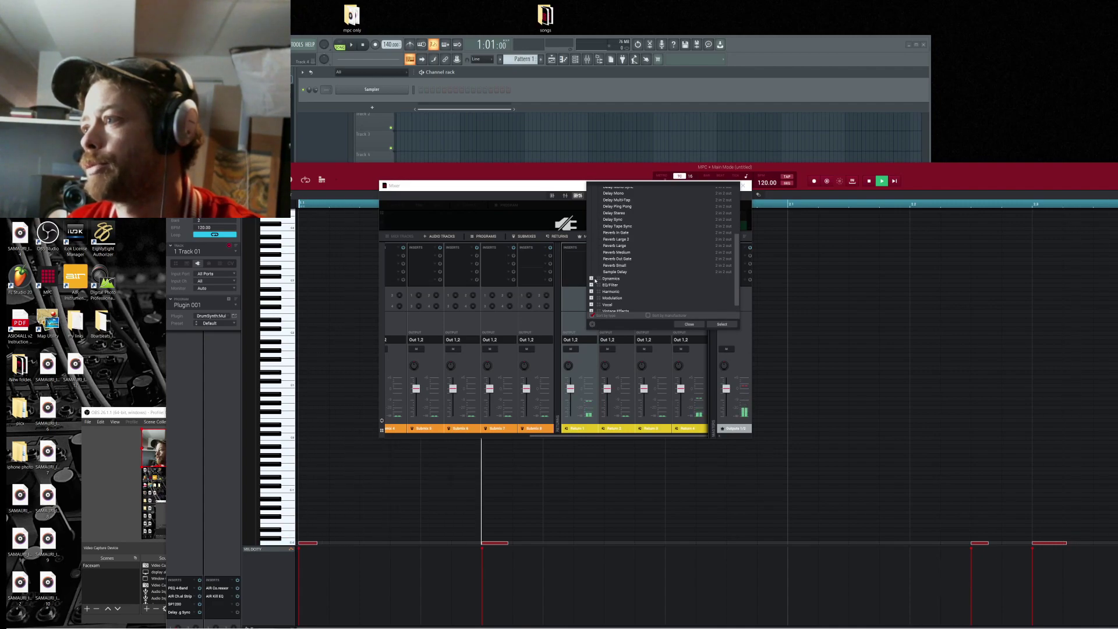
click(591, 279)
scroll(608, 290, down, 5)
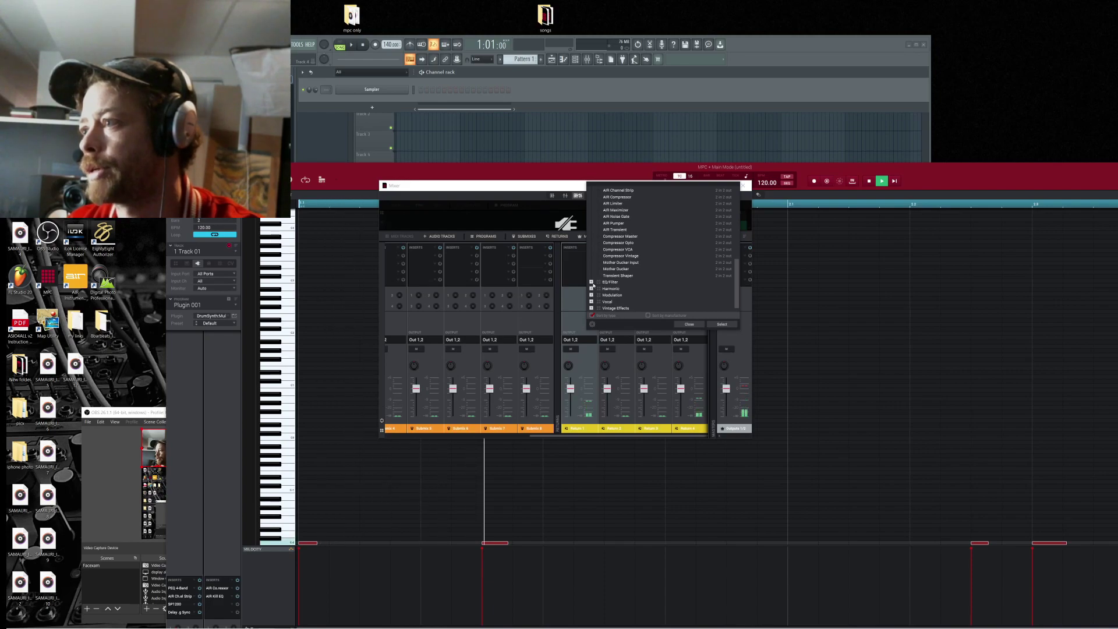
click(592, 282)
scroll(603, 290, down, 2)
scroll(602, 290, down, 3)
scroll(600, 284, down, 5)
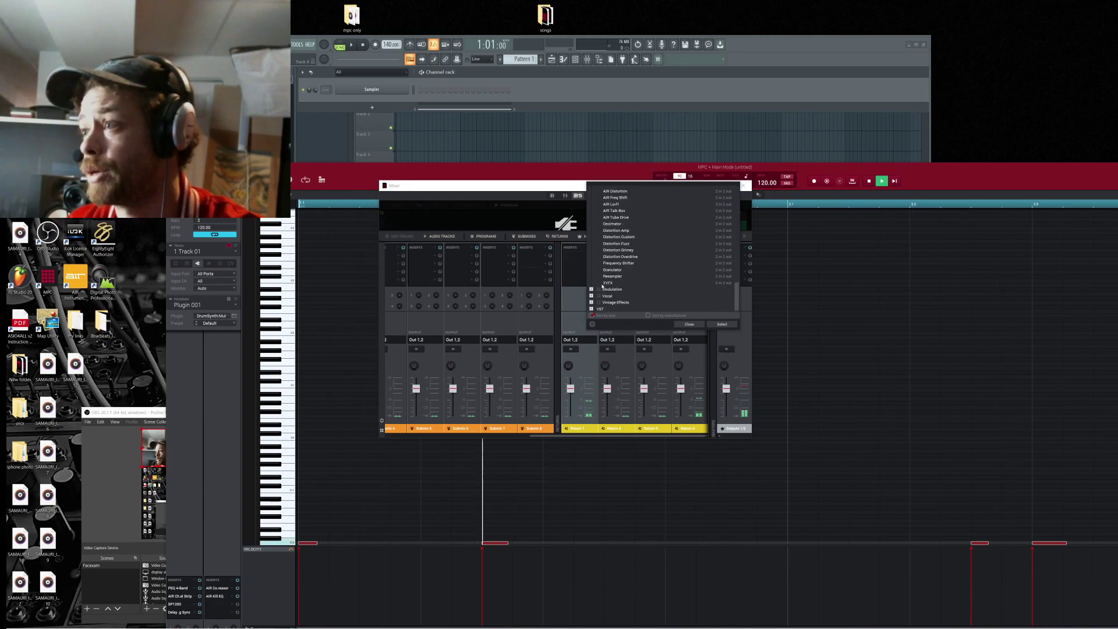
Browse the Modulation, Vocal, Vintage Effects and VST categories, then switch to FL Studio.
click(592, 289)
scroll(612, 299, down, 5)
click(592, 296)
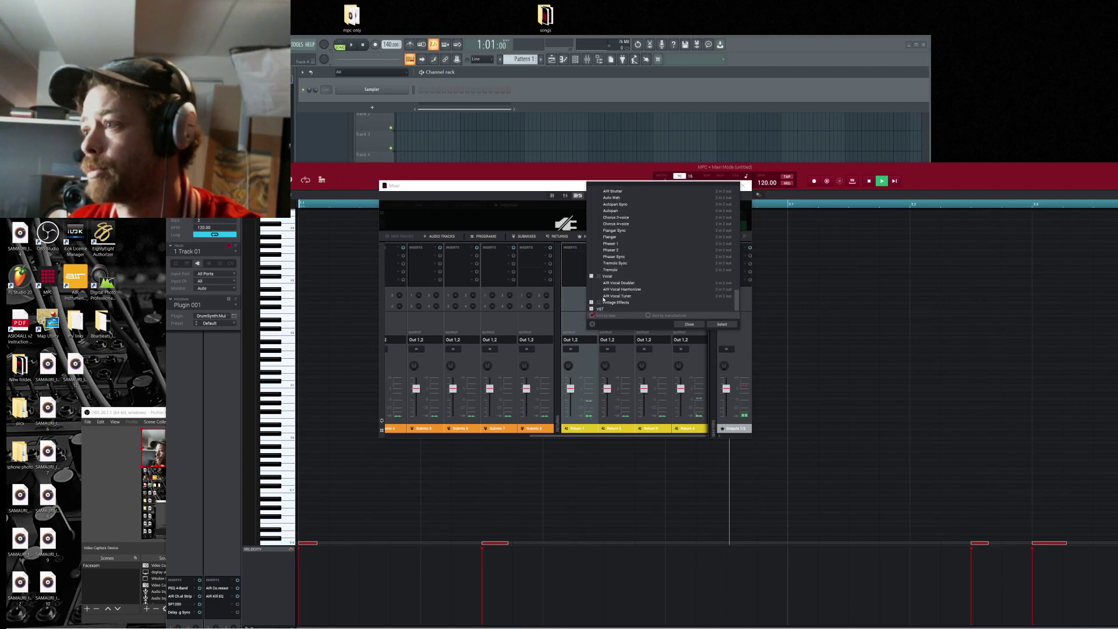
click(592, 302)
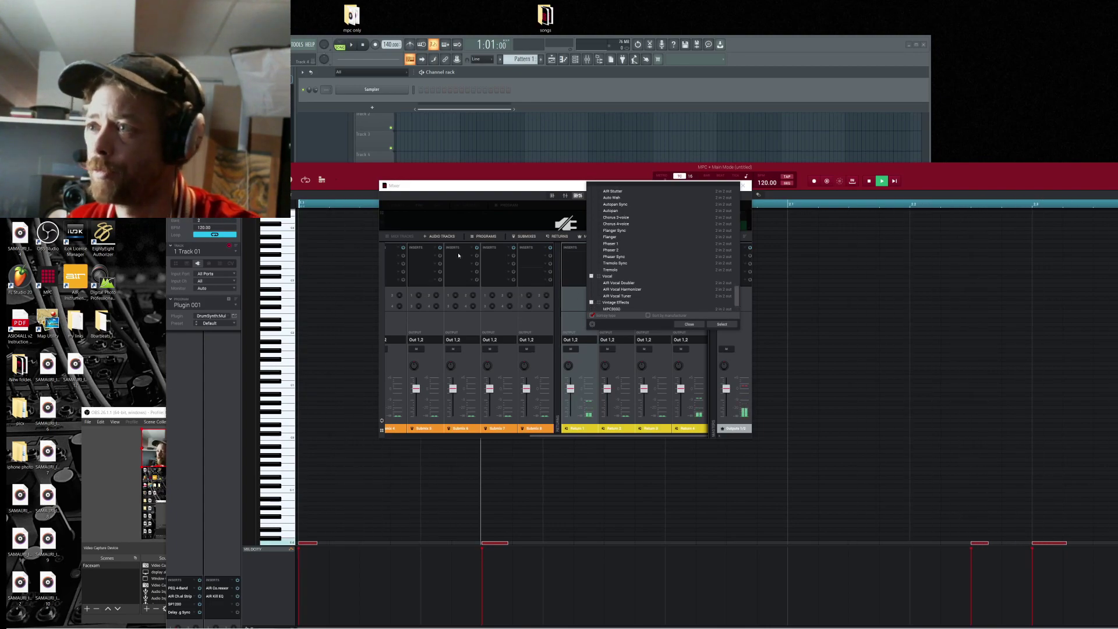
scroll(625, 296, down, 2)
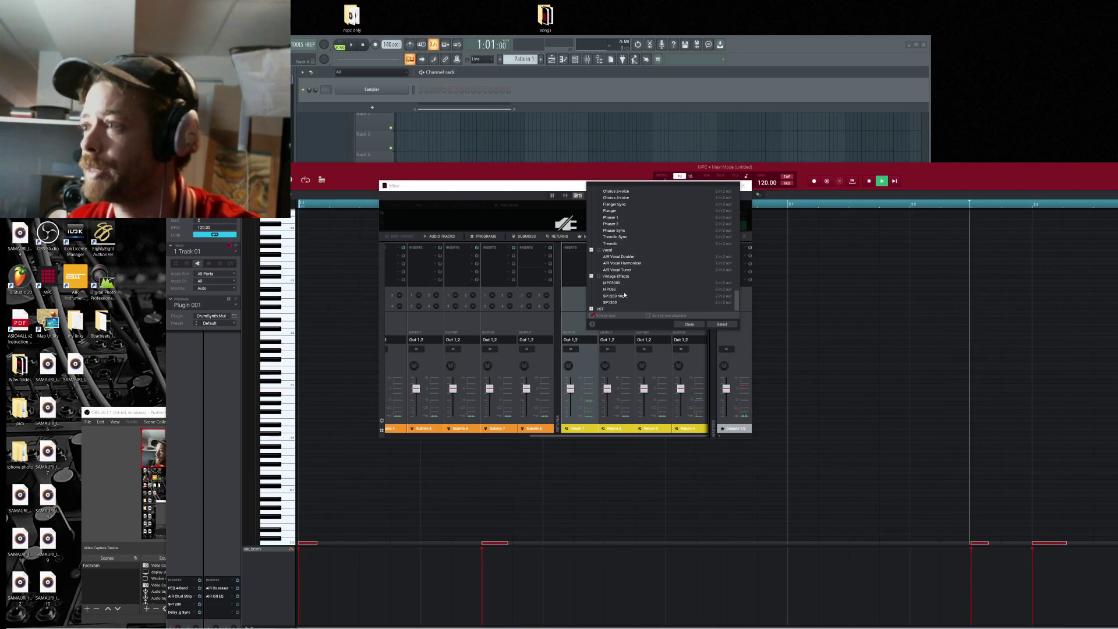
click(591, 309)
scroll(600, 302, down, 3)
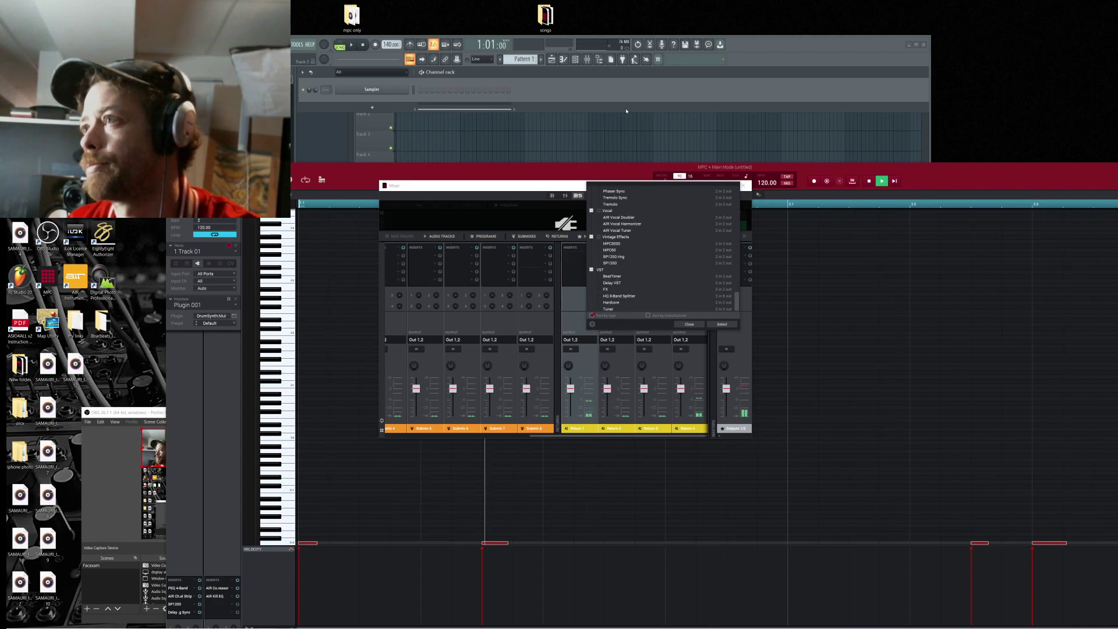
click(629, 90)
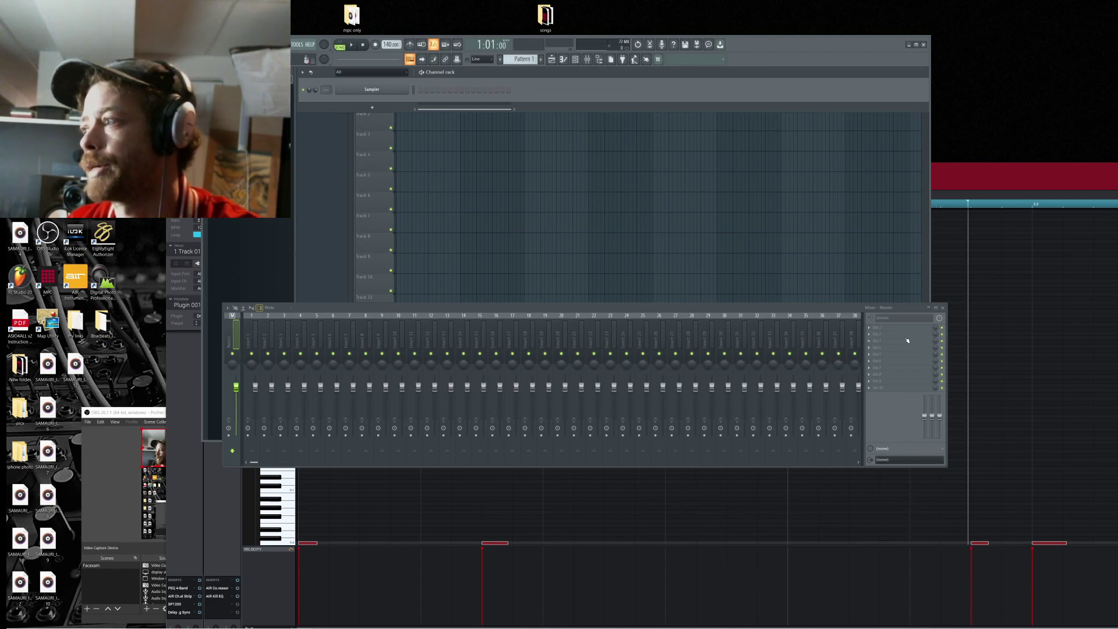
Load Fruity Parametric EQ 2 into FL Studio's Master slot 1, then return to MPC.
click(875, 328)
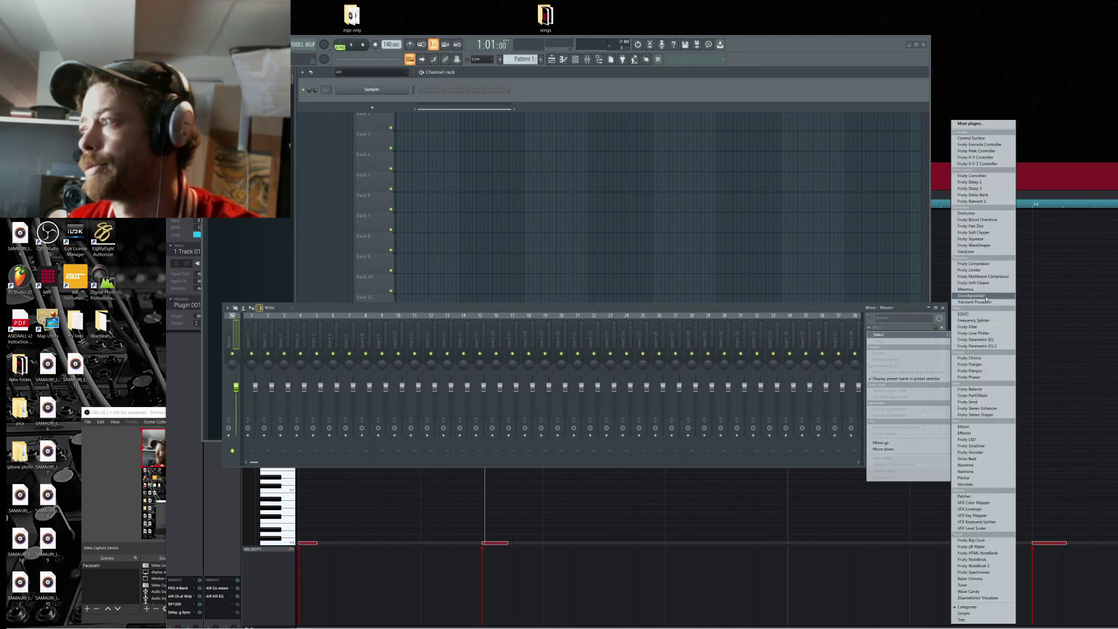
click(1000, 346)
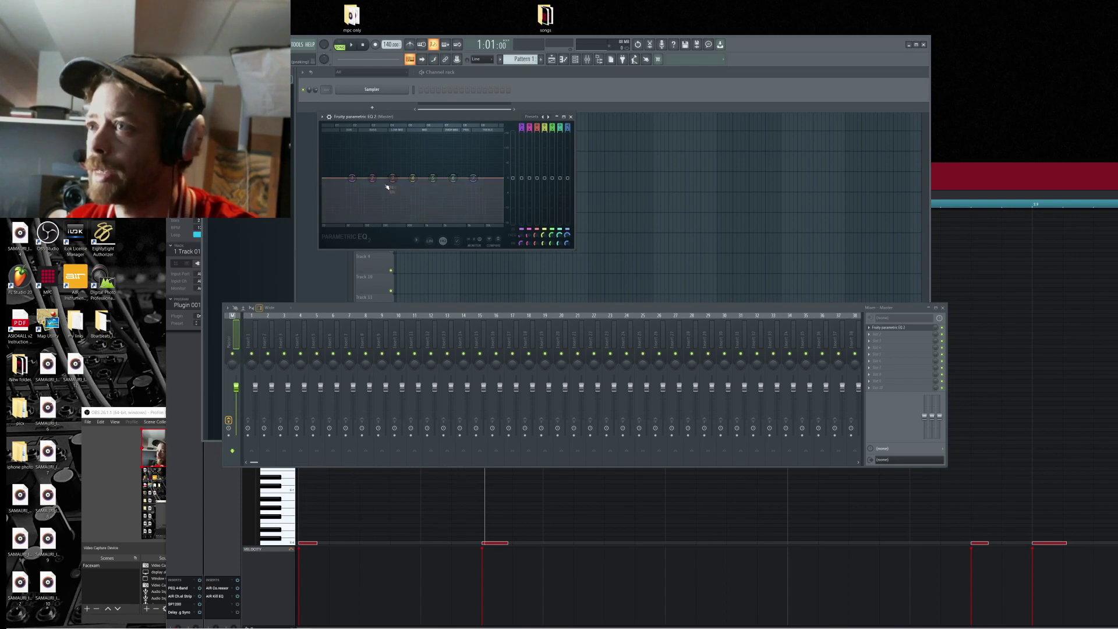
click(571, 117)
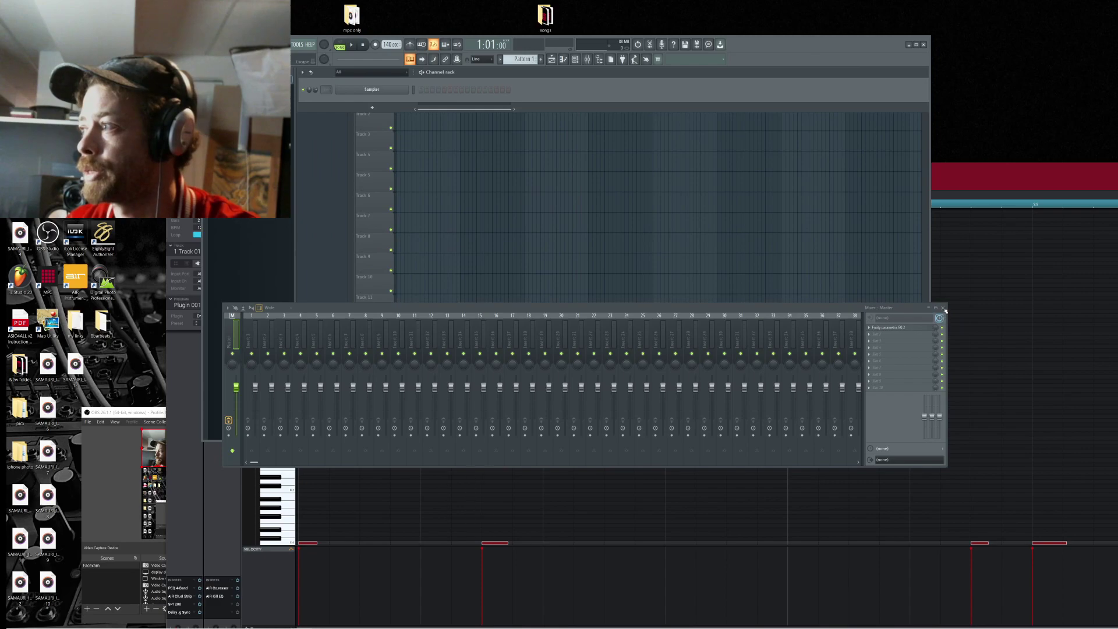
click(977, 187)
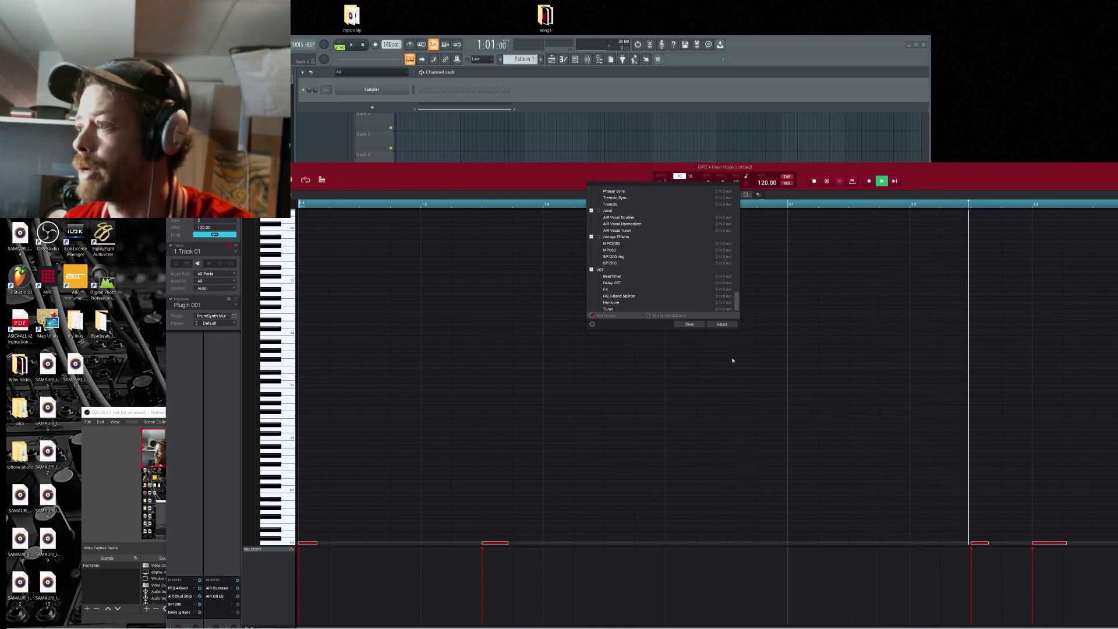
Dismiss the MPC effect browser and bring the Mixer window back to the front.
click(682, 325)
drag(986, 183, 890, 84)
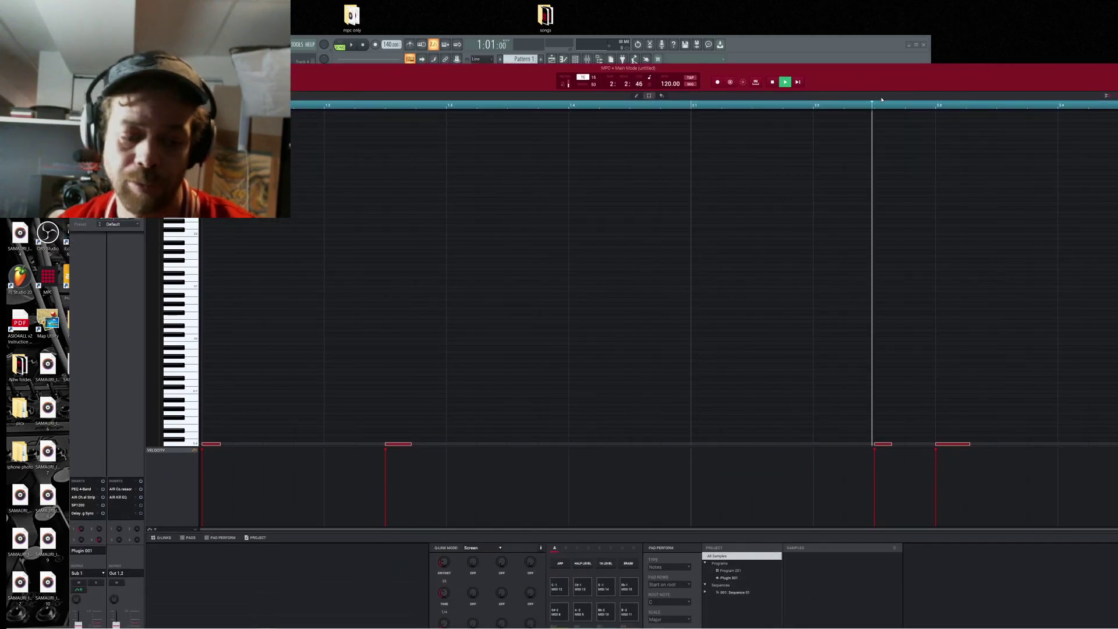
key(alt+Tab)
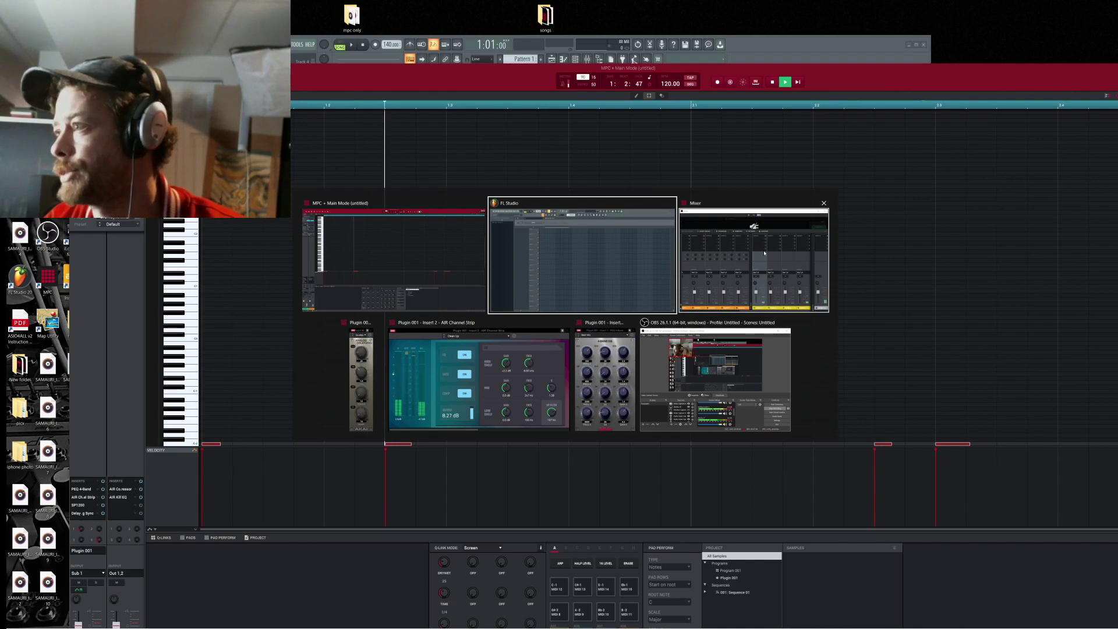
click(764, 253)
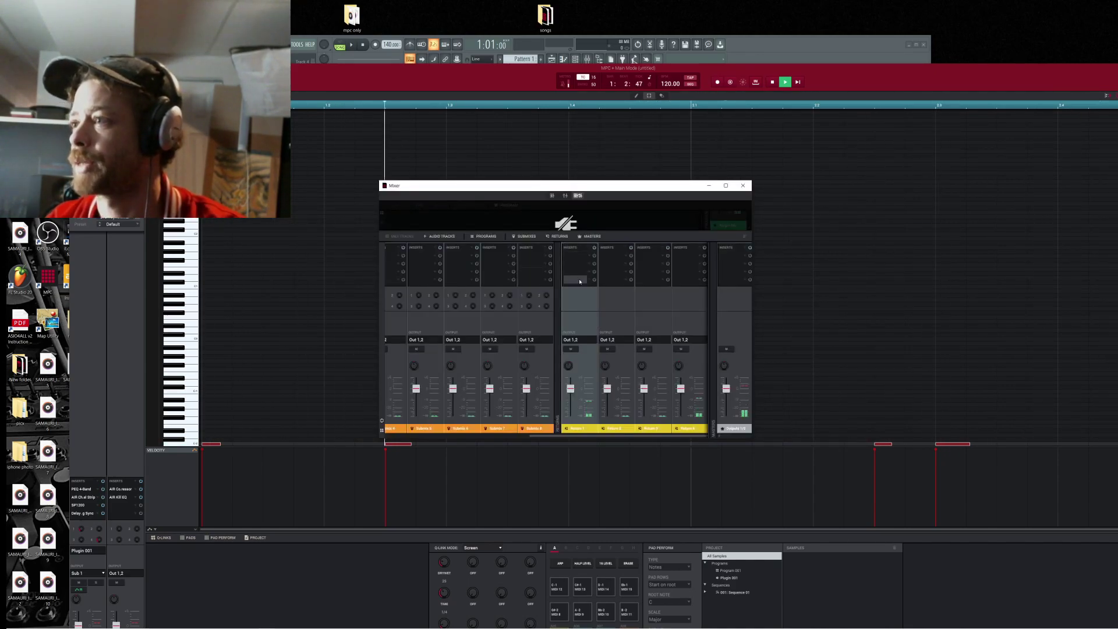
Add AIR Vocal Doubler from the Vocal category to Return 1's first insert.
click(589, 258)
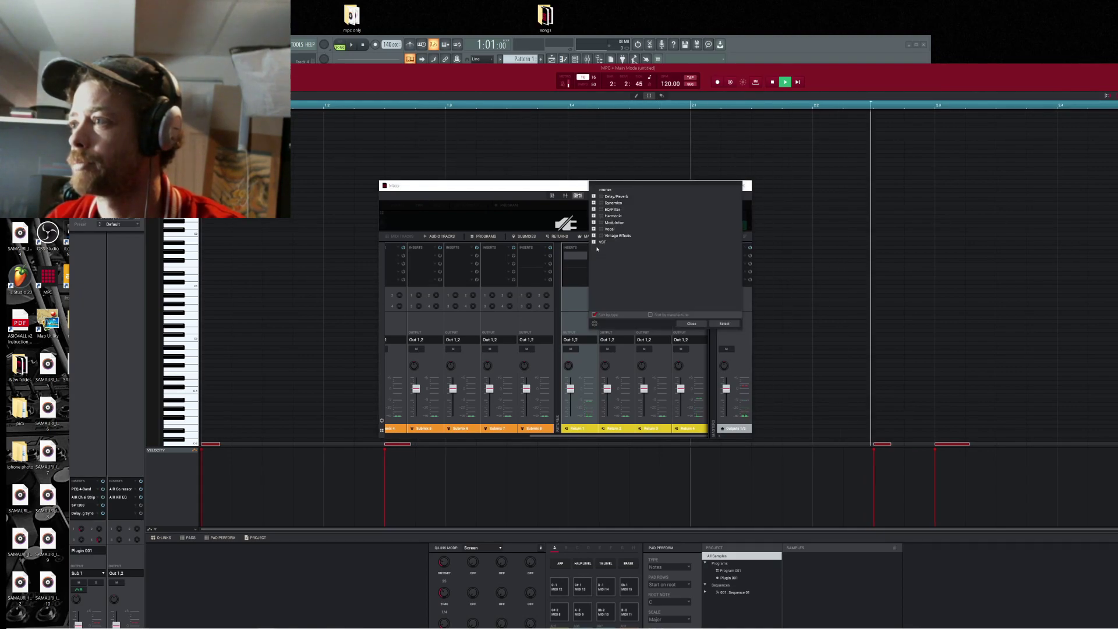
click(593, 230)
click(619, 236)
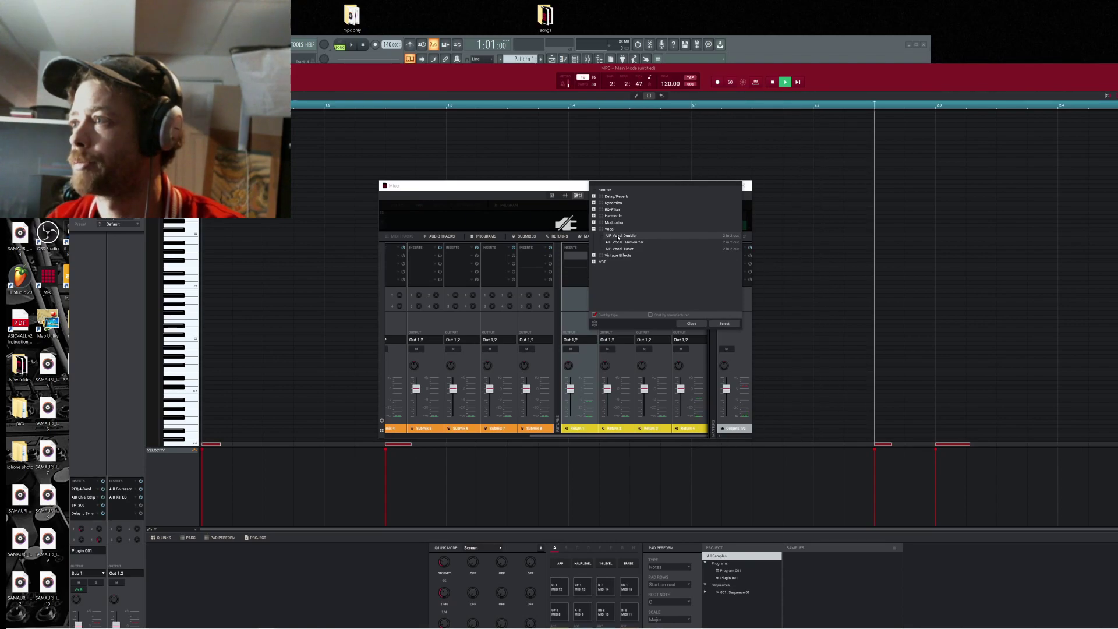
double_click(618, 236)
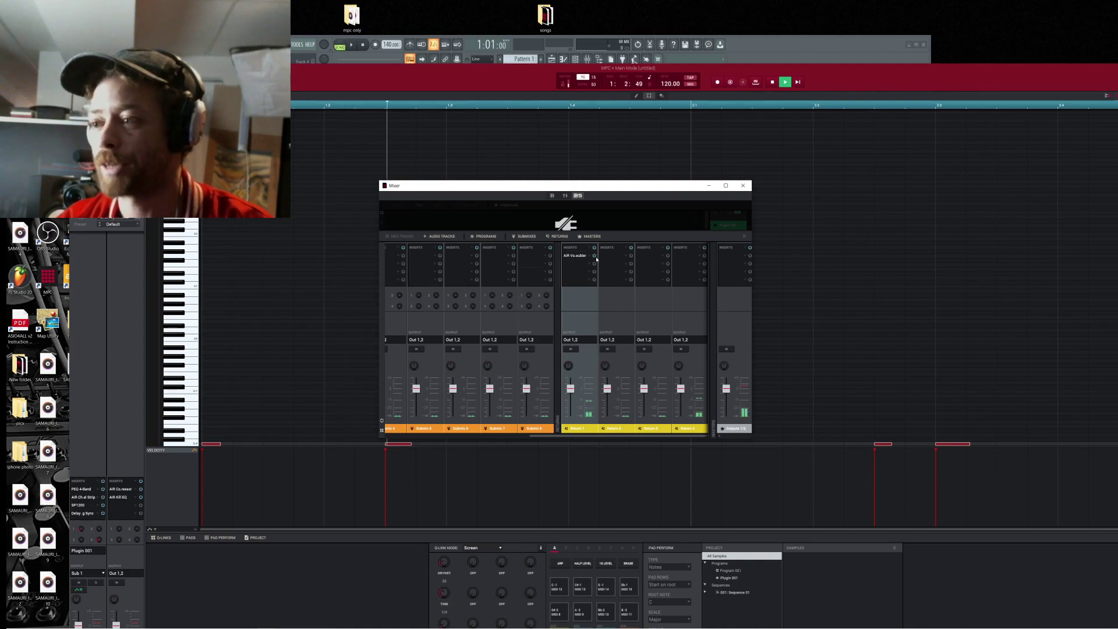
Stop MPC playback and switch away from the mixer window.
click(771, 82)
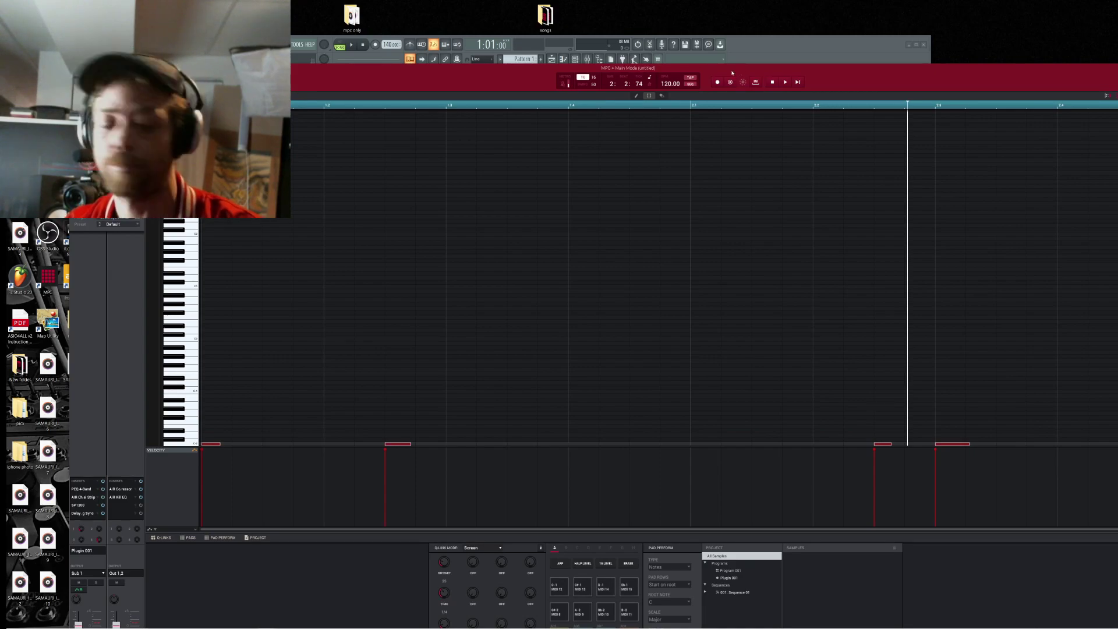
key(alt+Tab)
key(alt+Tab)
key(alt+Tab)
key(alt+Tab)
key(alt+Tab)
key(alt+Tab)
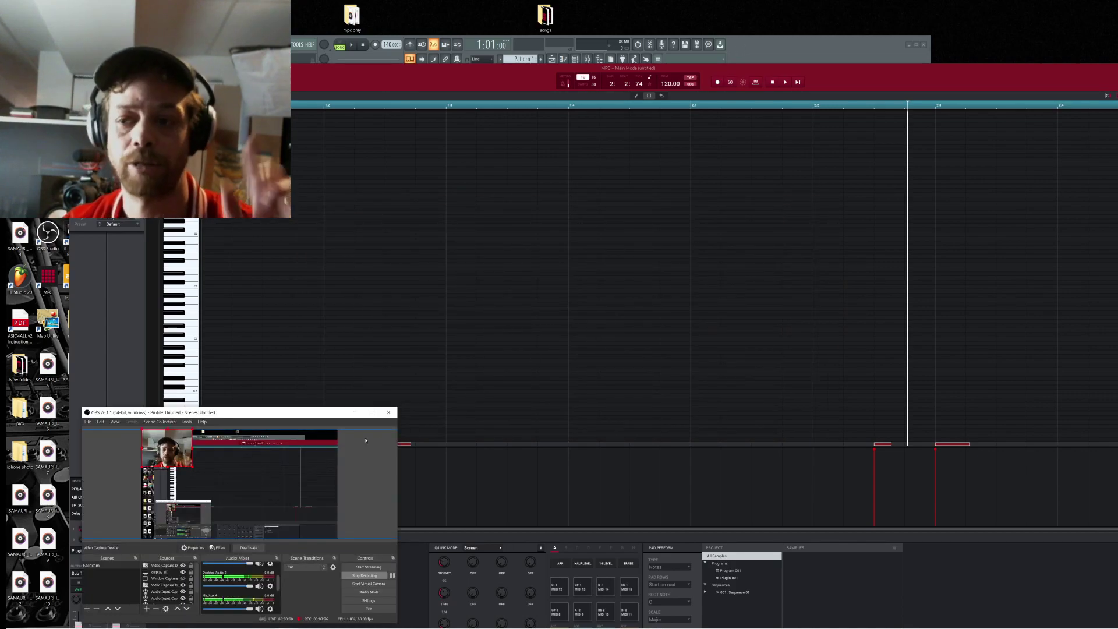